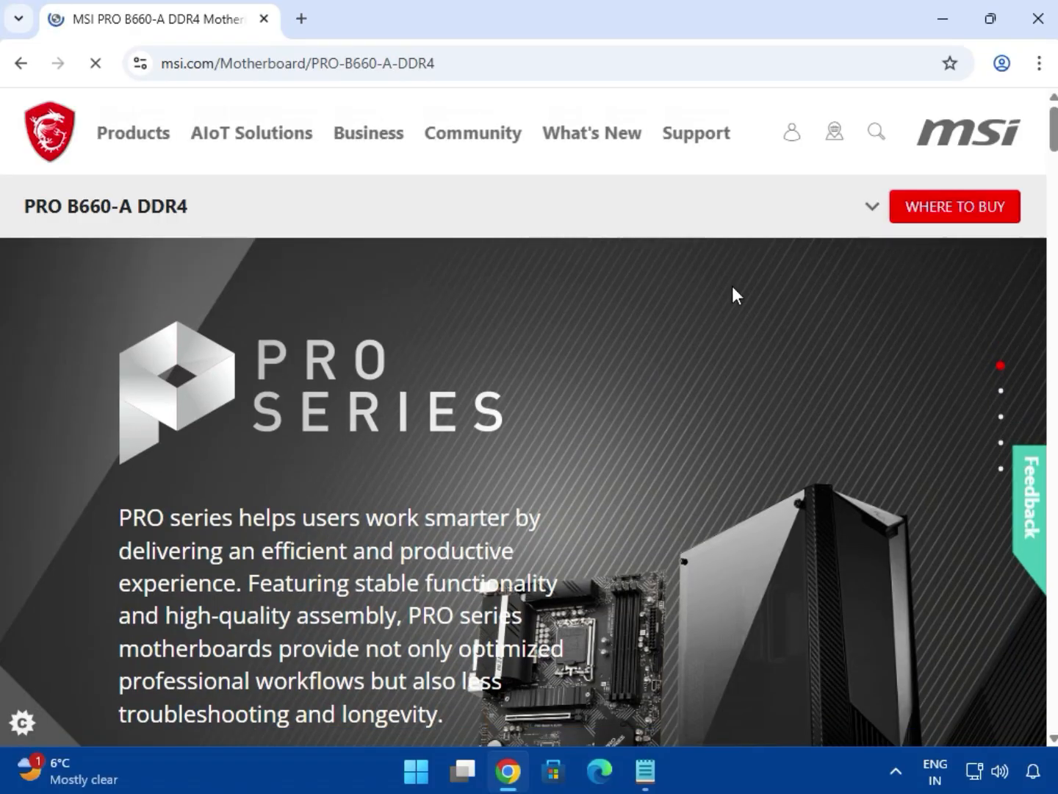
Open the support page of the PRO B660-A DDR4 motherboard and dismiss the EZ PC Builder chat message.
{"action": "left_click", "coordinate": [872, 207]}
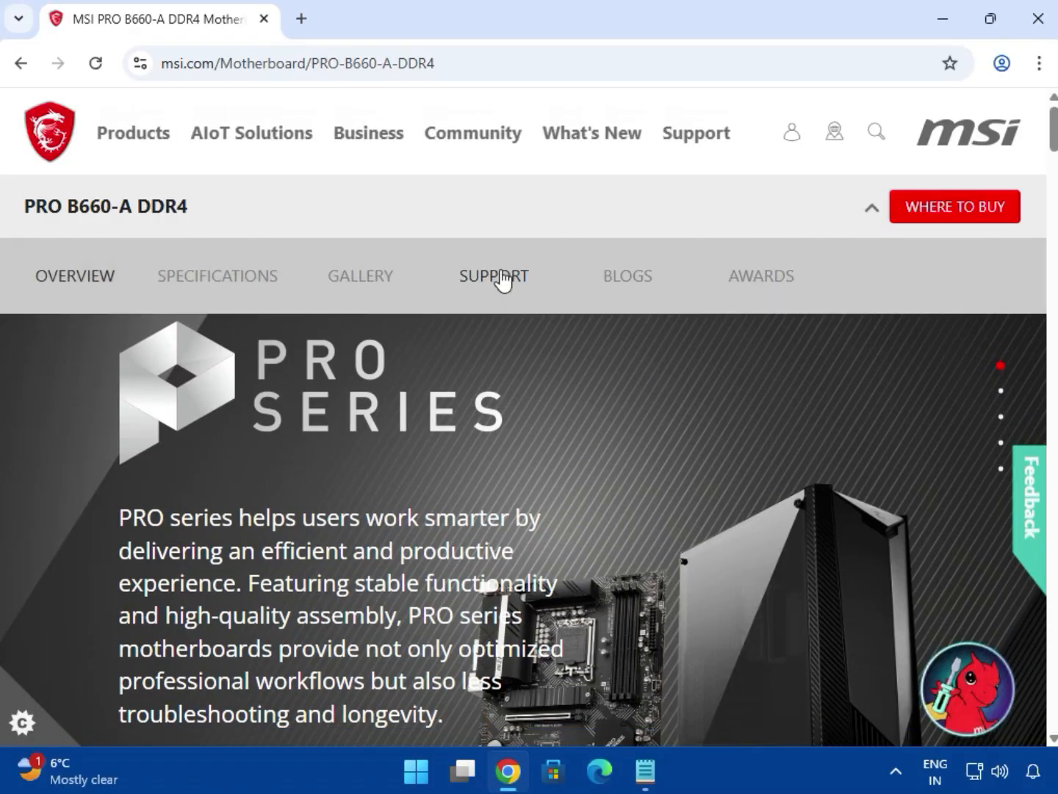
{"action": "left_click", "coordinate": [499, 278]}
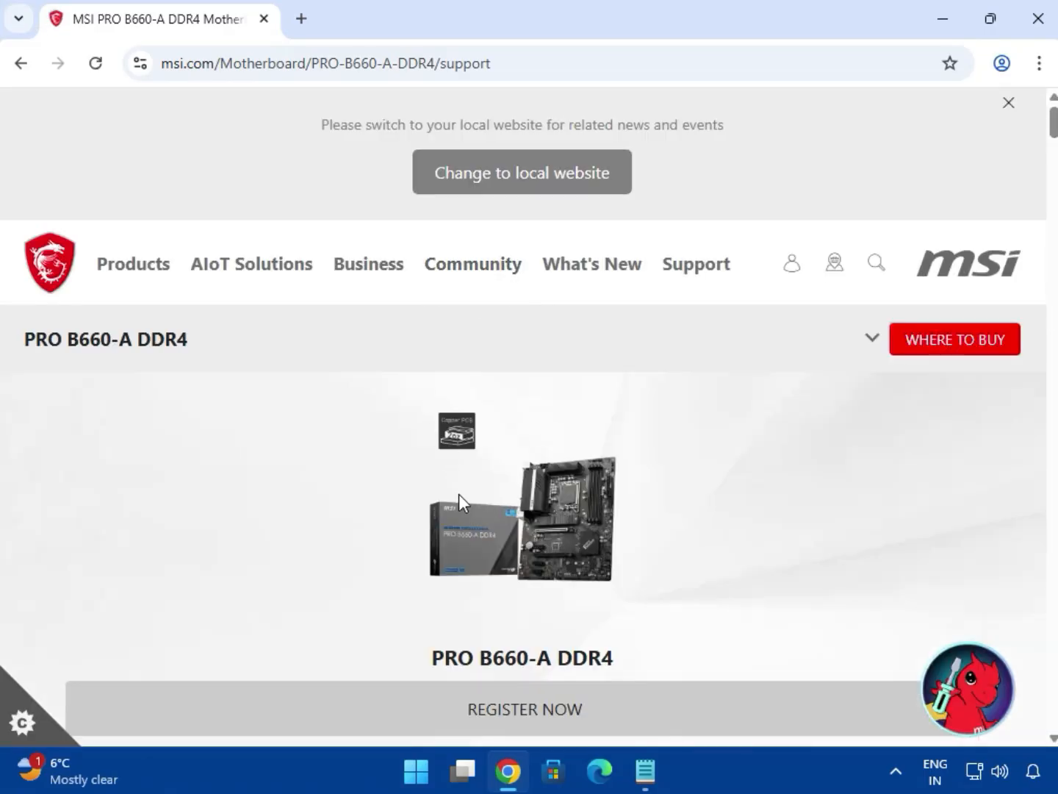
{"action": "scroll", "coordinate": [463, 506], "scroll_direction": "down", "scroll_amount": 4}
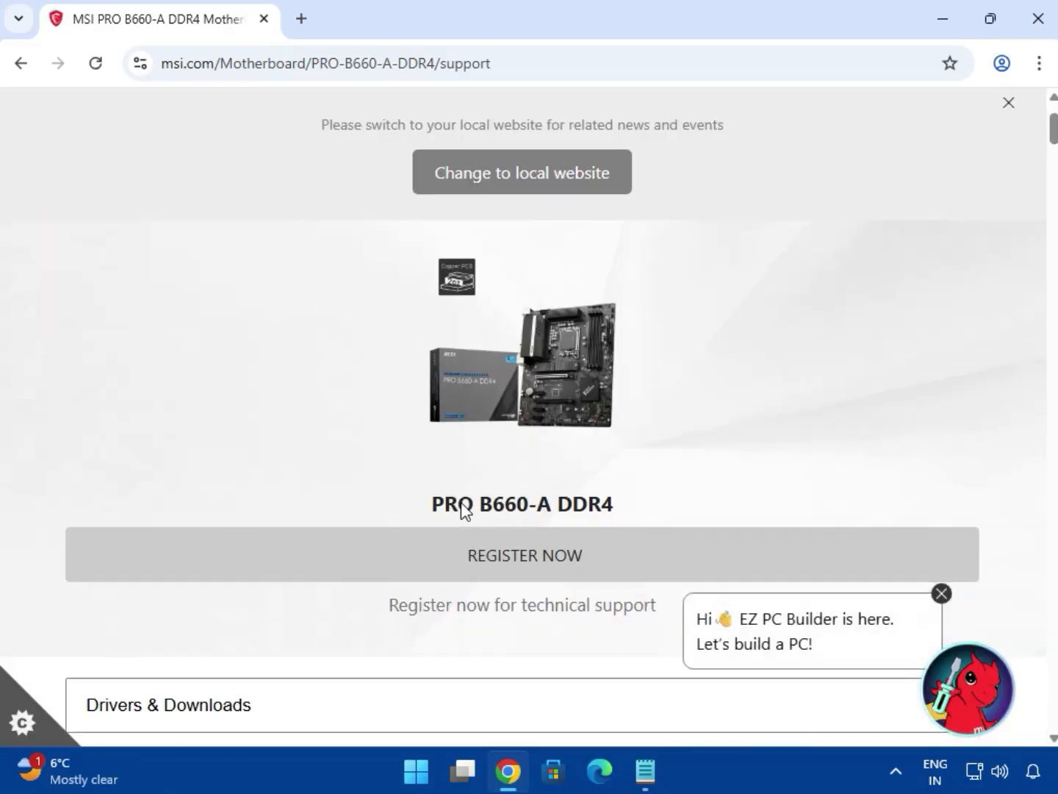
{"action": "left_click", "coordinate": [941, 593]}
Show the Driver downloads for the motherboard with Win11 64 as the operating system.
{"action": "scroll", "coordinate": [367, 531], "scroll_direction": "down", "scroll_amount": 1}
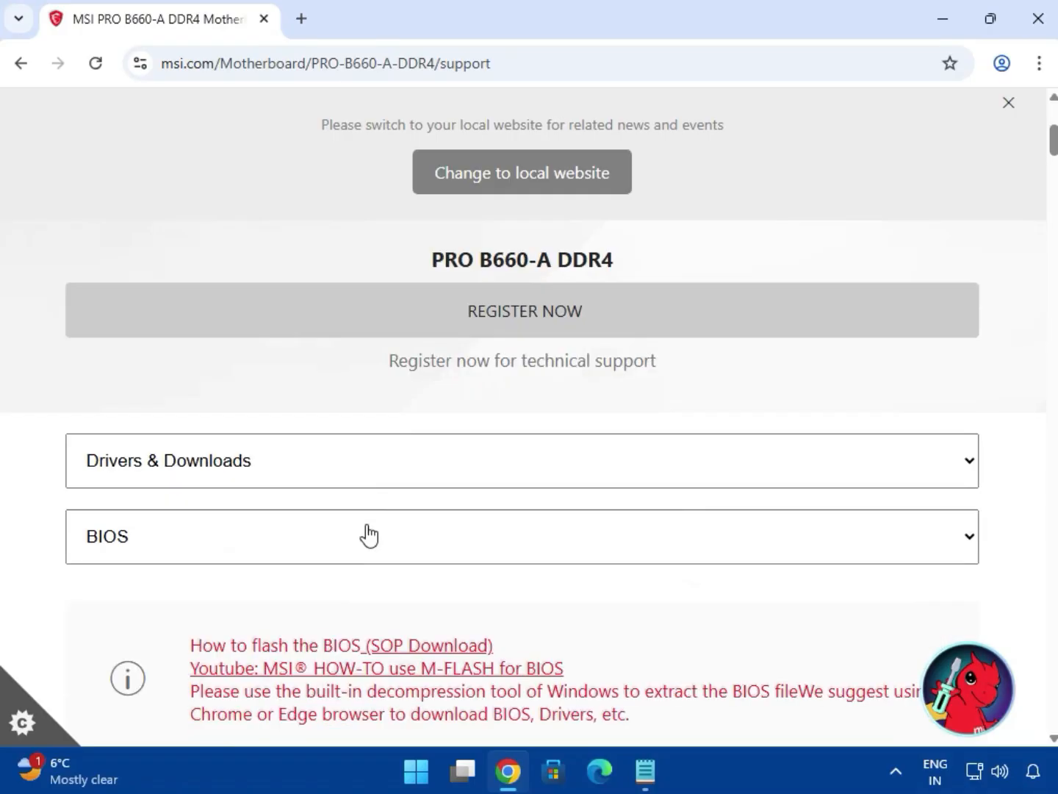
{"action": "left_click", "coordinate": [229, 525]}
{"action": "left_click", "coordinate": [144, 583]}
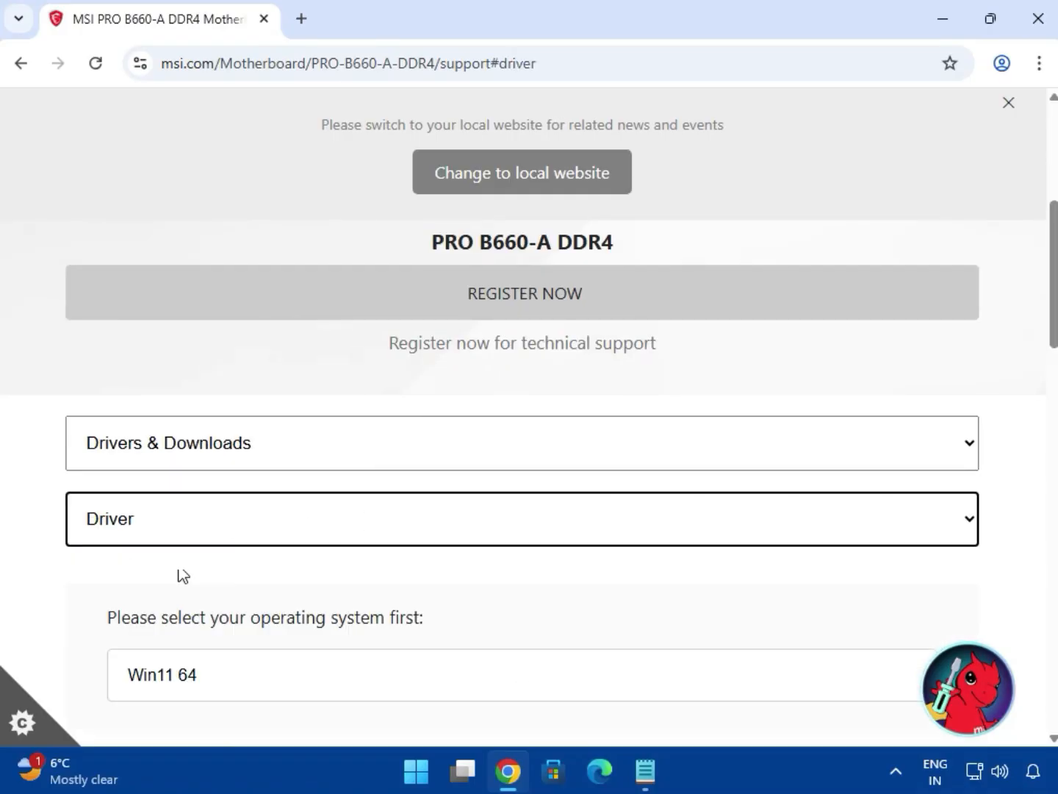
{"action": "scroll", "coordinate": [280, 582], "scroll_direction": "down", "scroll_amount": 3}
{"action": "left_click", "coordinate": [239, 485]}
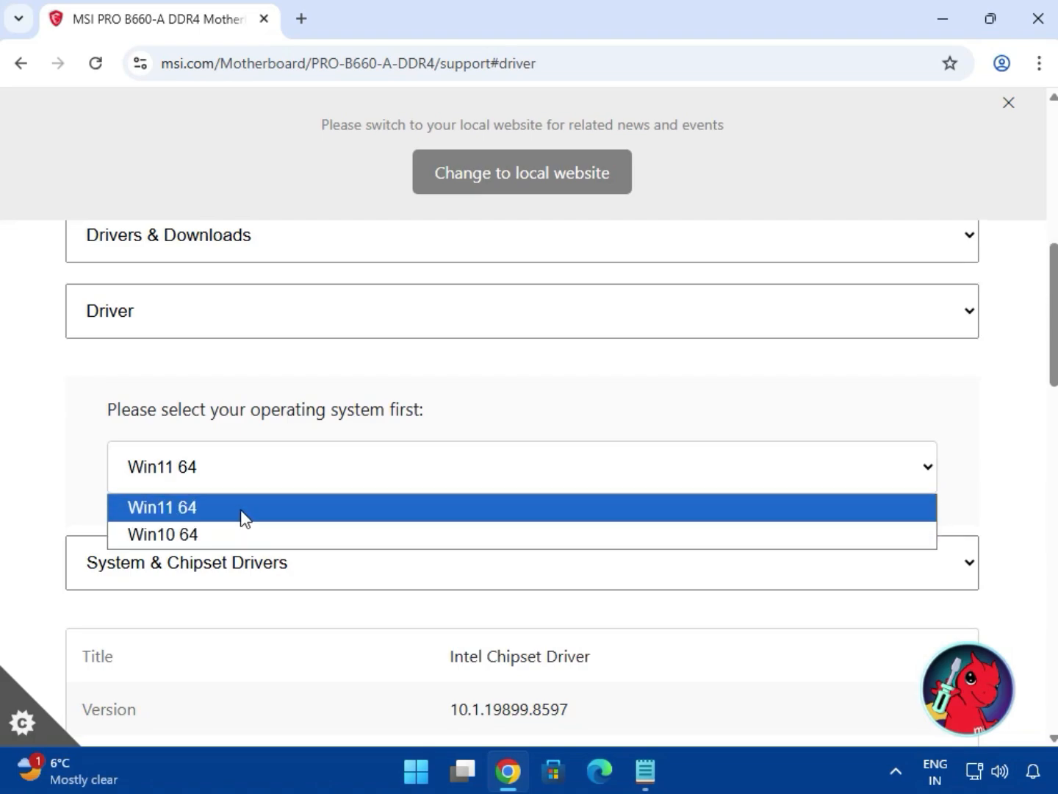
{"action": "left_click", "coordinate": [241, 510]}
Download the Intel Chipset Driver from the System & Chipset Drivers category and dismiss the local website banner.
{"action": "scroll", "coordinate": [295, 559], "scroll_direction": "down", "scroll_amount": 1}
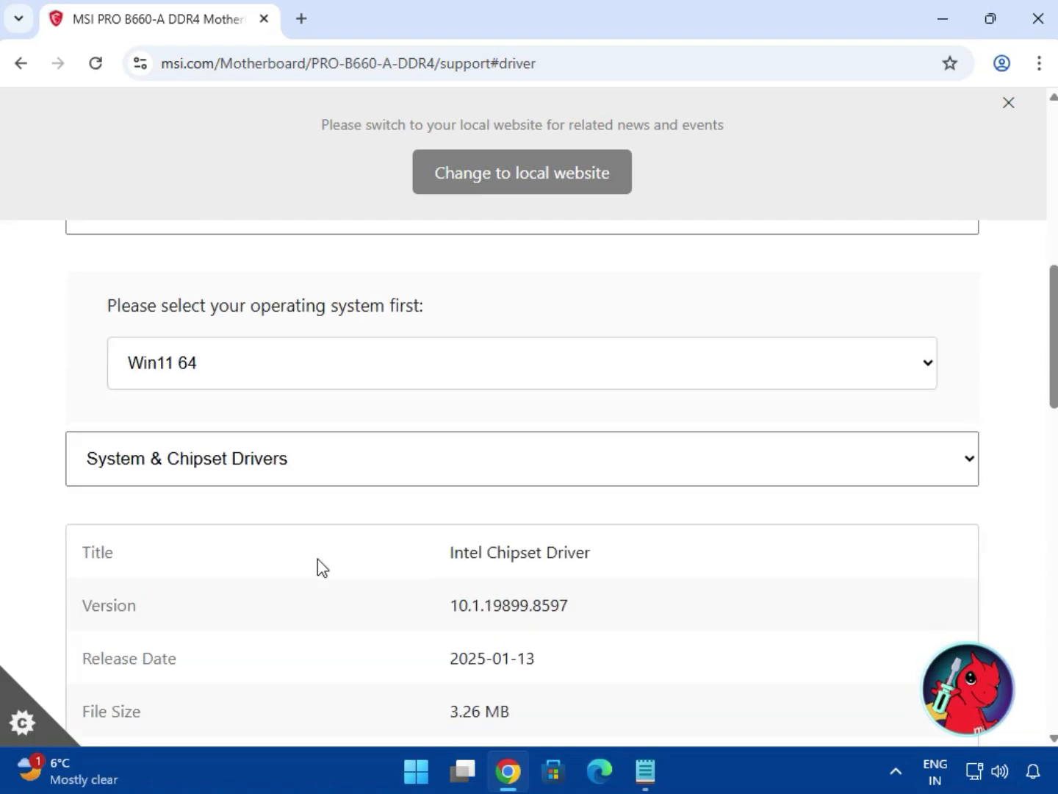
{"action": "left_click", "coordinate": [262, 482]}
{"action": "left_click", "coordinate": [248, 505]}
{"action": "scroll", "coordinate": [361, 507], "scroll_direction": "down", "scroll_amount": 1}
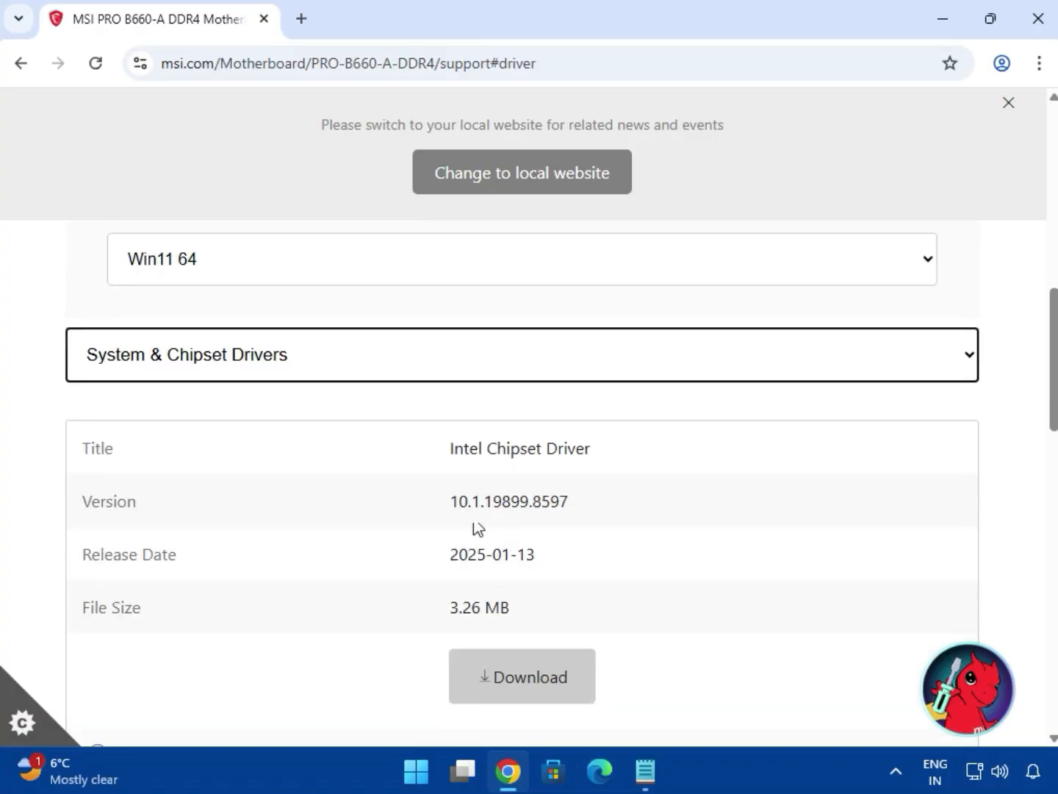
{"action": "left_click_drag", "start_coordinate": [471, 448], "coordinate": [593, 449]}
{"action": "left_click", "coordinate": [513, 687]}
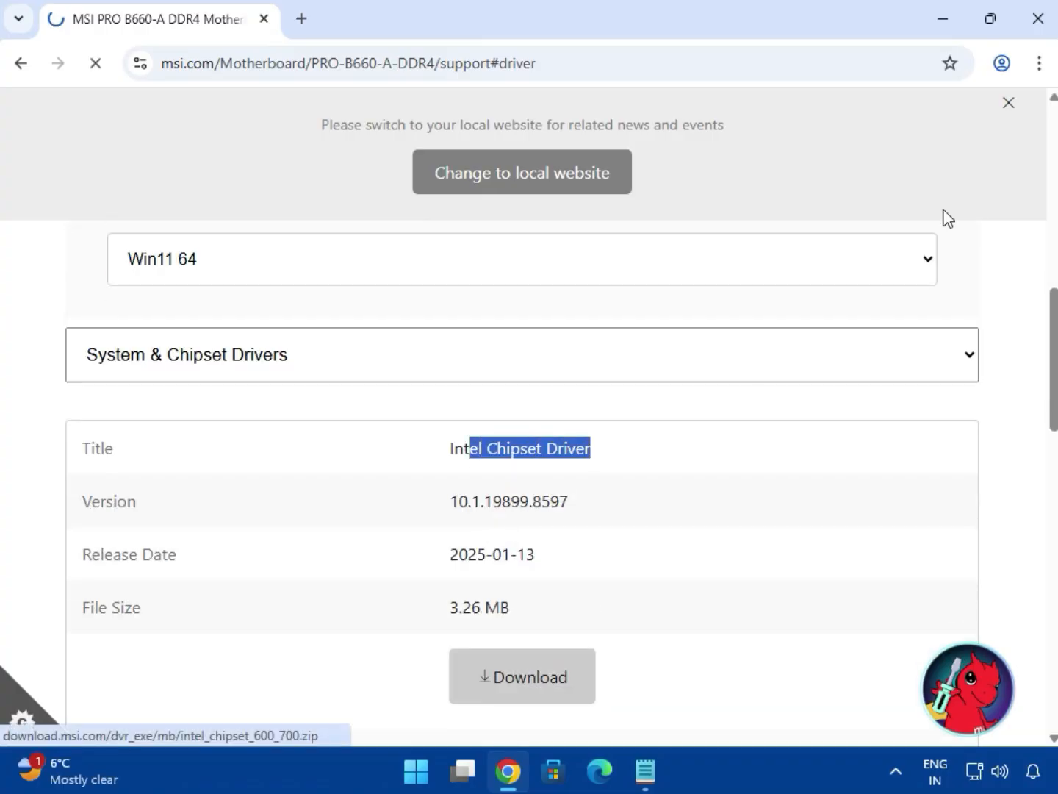
{"action": "left_click", "coordinate": [1008, 103]}
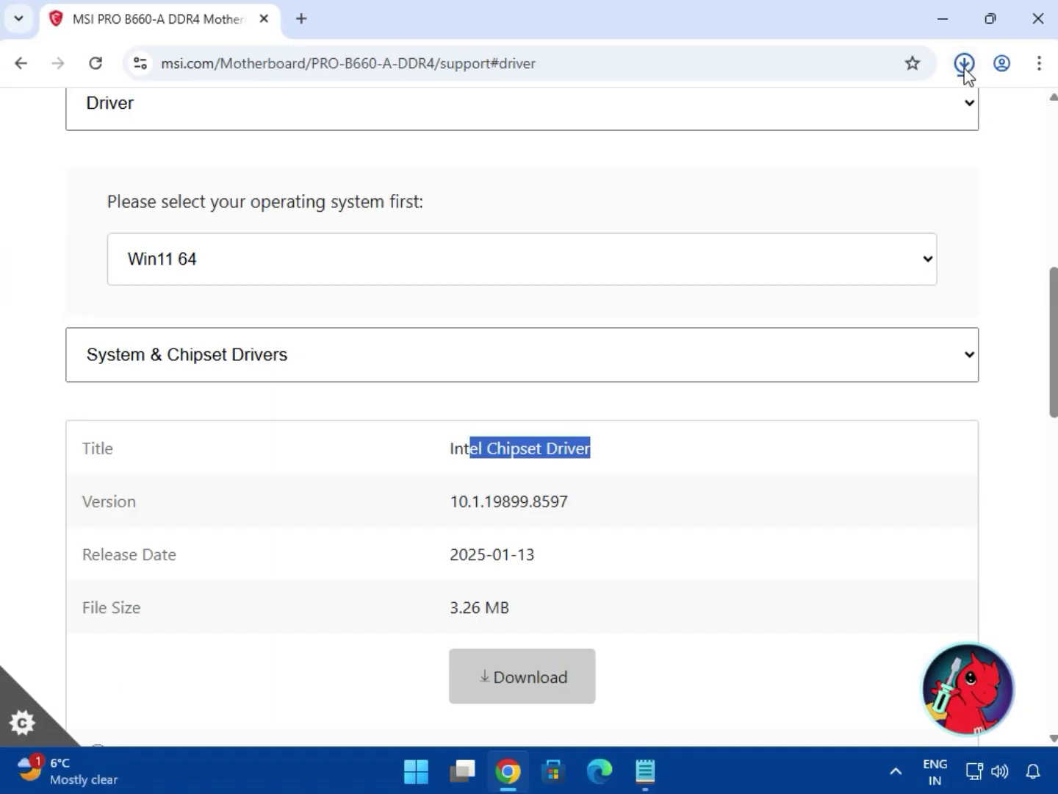
{"action": "left_click", "coordinate": [963, 63]}
Download the Intel SVGA Drivers from the On-Board VGA Drivers category.
{"action": "left_click", "coordinate": [316, 371]}
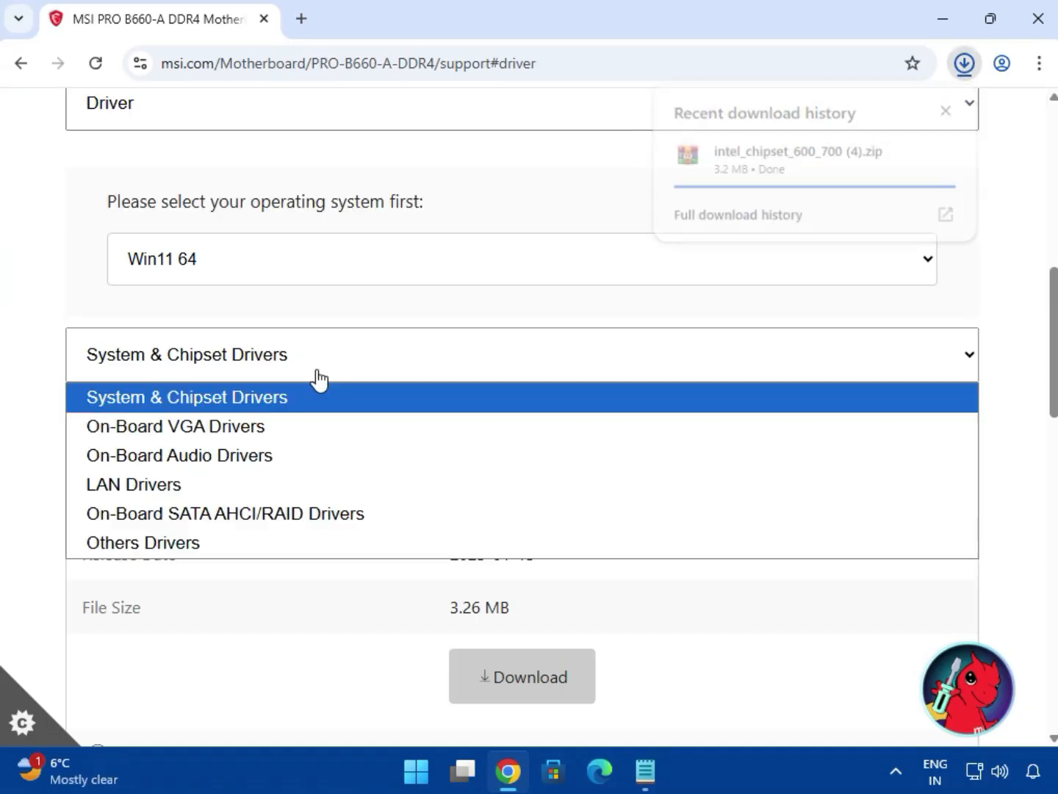
{"action": "left_click", "coordinate": [268, 430]}
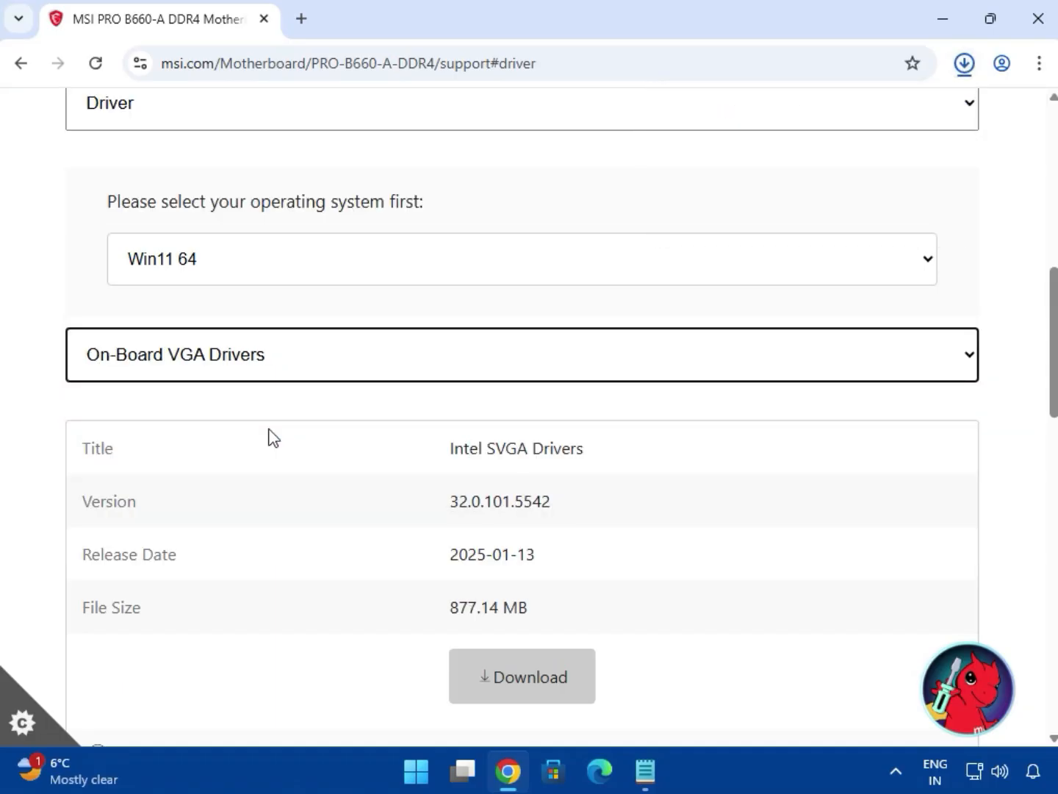
{"action": "left_click_drag", "start_coordinate": [443, 472], "coordinate": [574, 447]}
{"action": "left_click", "coordinate": [533, 687]}
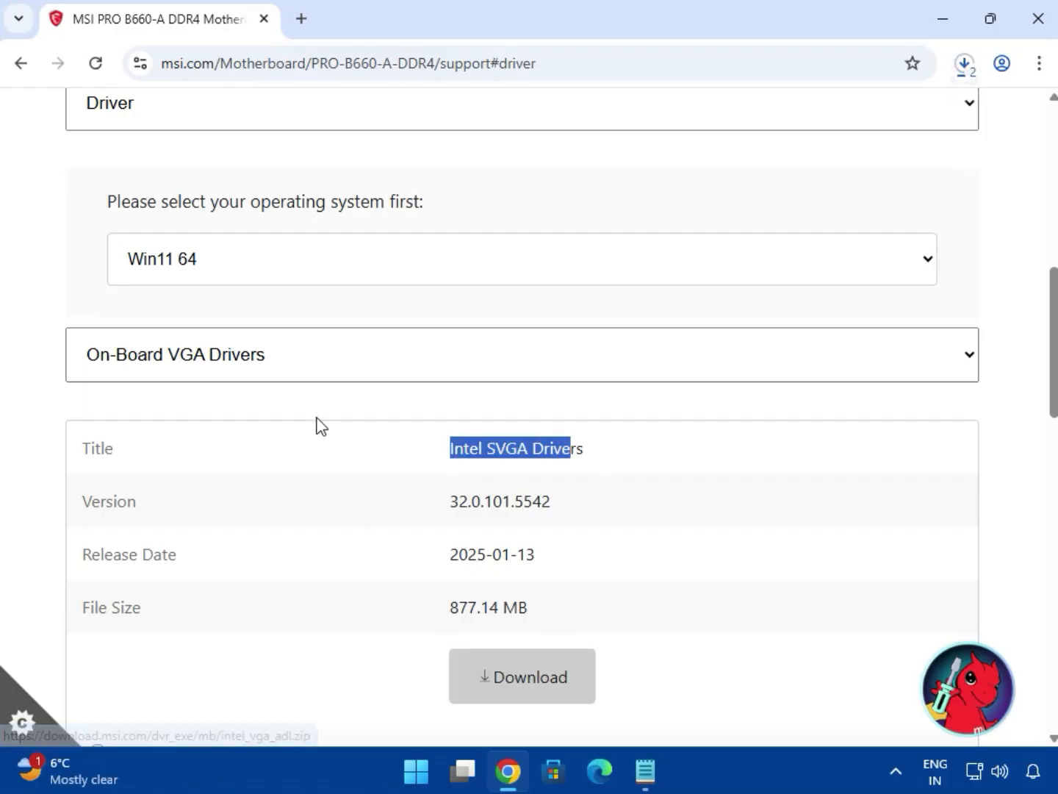
Download the Realtek HD Universal Driver from the On-Board Audio Drivers category.
{"action": "left_click", "coordinate": [317, 372]}
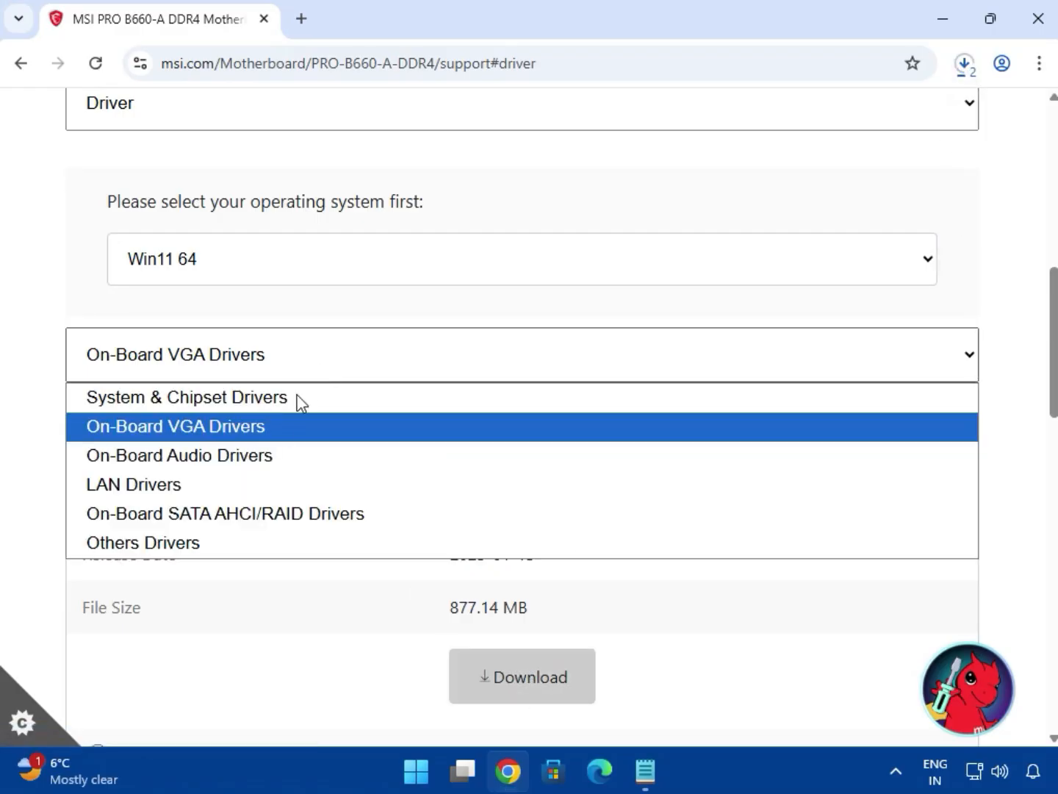
{"action": "left_click", "coordinate": [281, 450]}
{"action": "left_click_drag", "start_coordinate": [462, 444], "coordinate": [692, 503]}
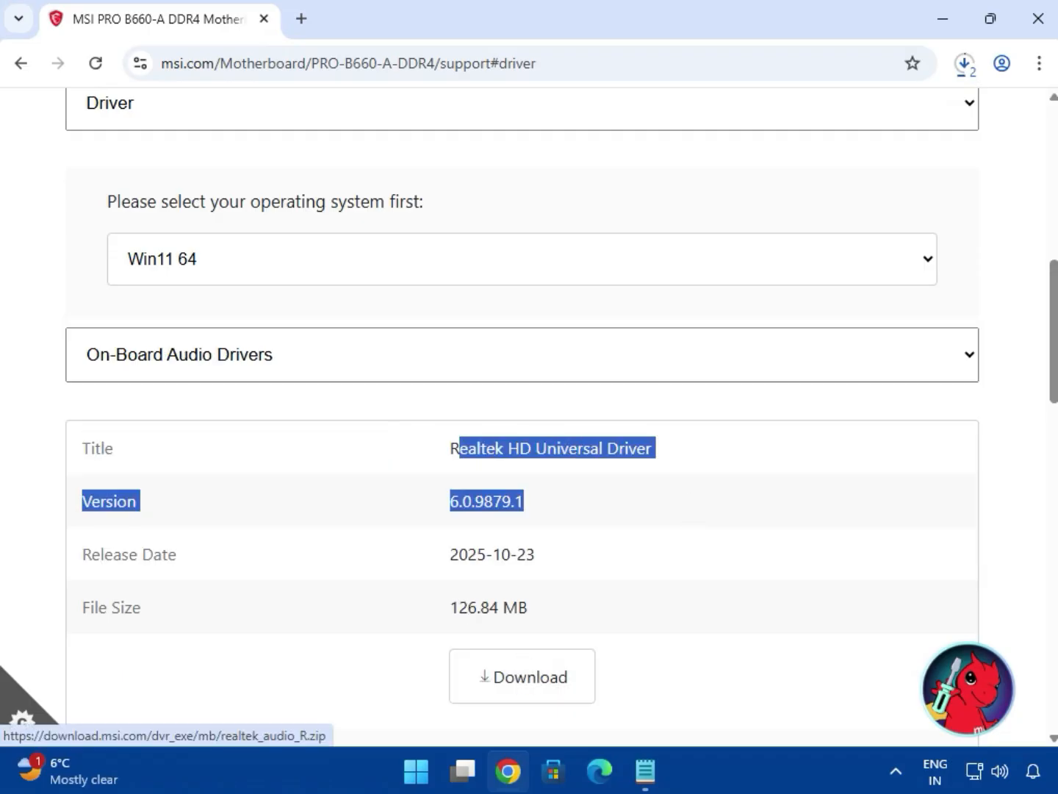
{"action": "left_click", "coordinate": [524, 678]}
Download the Realtek PCI-E Ethernet Drivers from the LAN Drivers category.
{"action": "left_click", "coordinate": [254, 374]}
{"action": "left_click", "coordinate": [242, 485]}
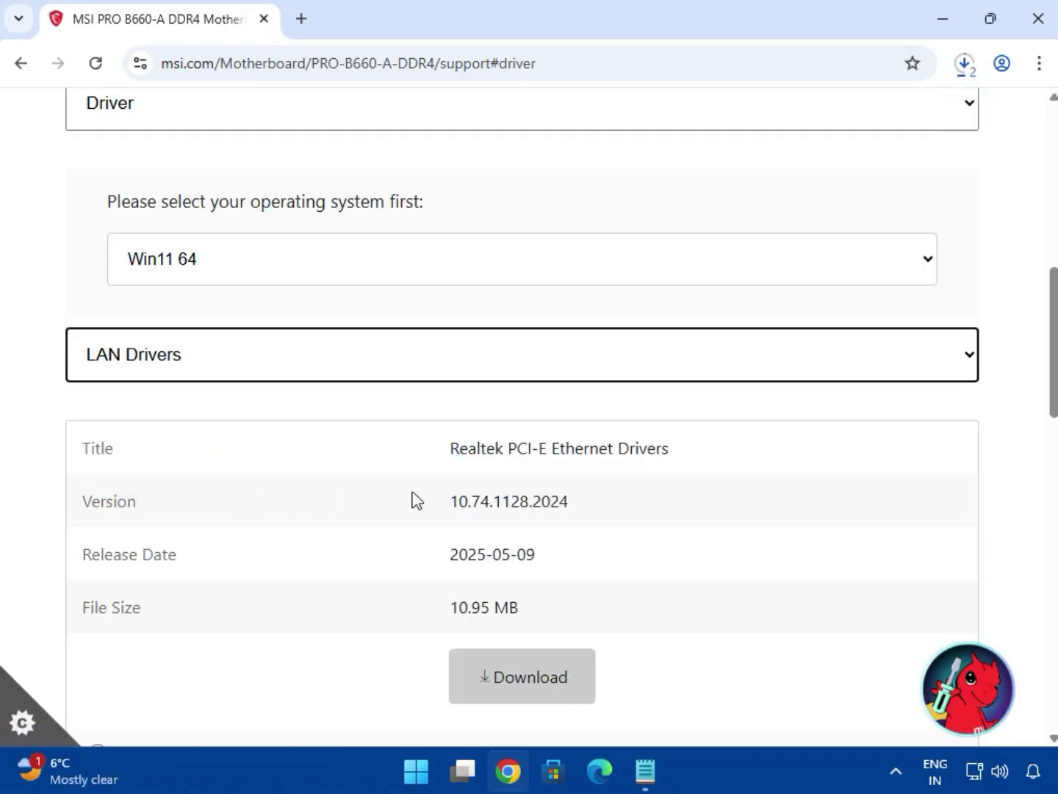
{"action": "left_click_drag", "start_coordinate": [487, 448], "coordinate": [570, 503]}
{"action": "left_click", "coordinate": [504, 671]}
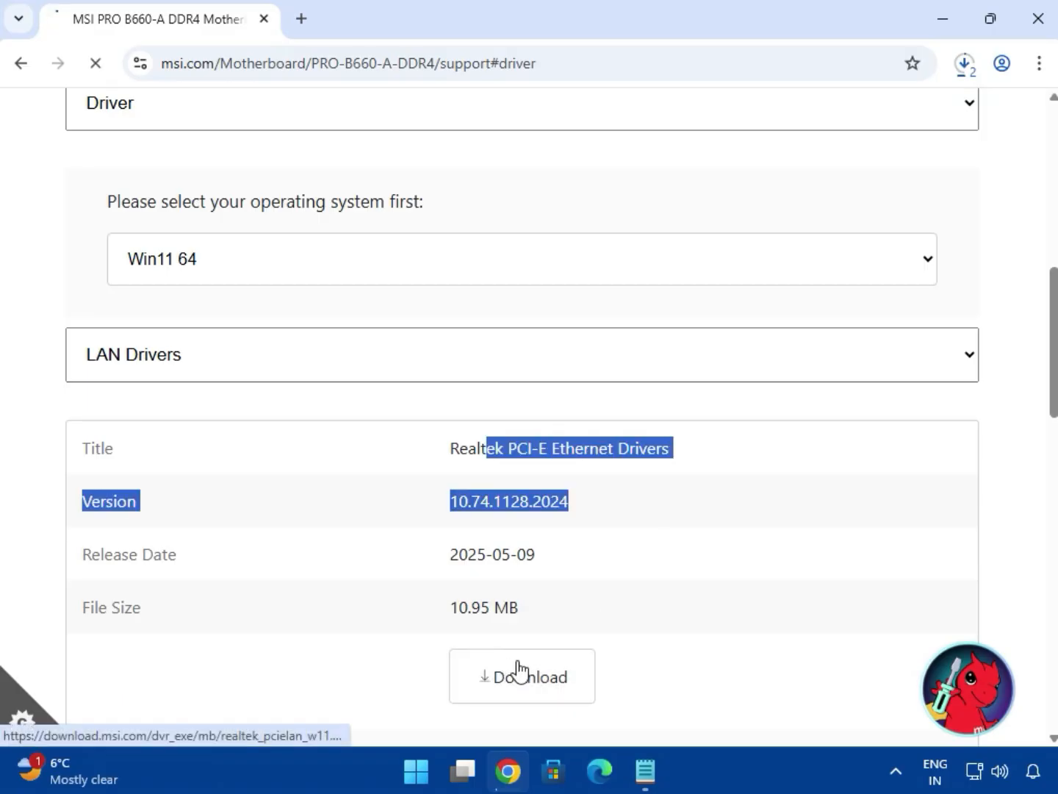
{"action": "scroll", "coordinate": [520, 669], "scroll_direction": "down", "scroll_amount": 5}
{"action": "scroll", "coordinate": [345, 530], "scroll_direction": "up", "scroll_amount": 4}
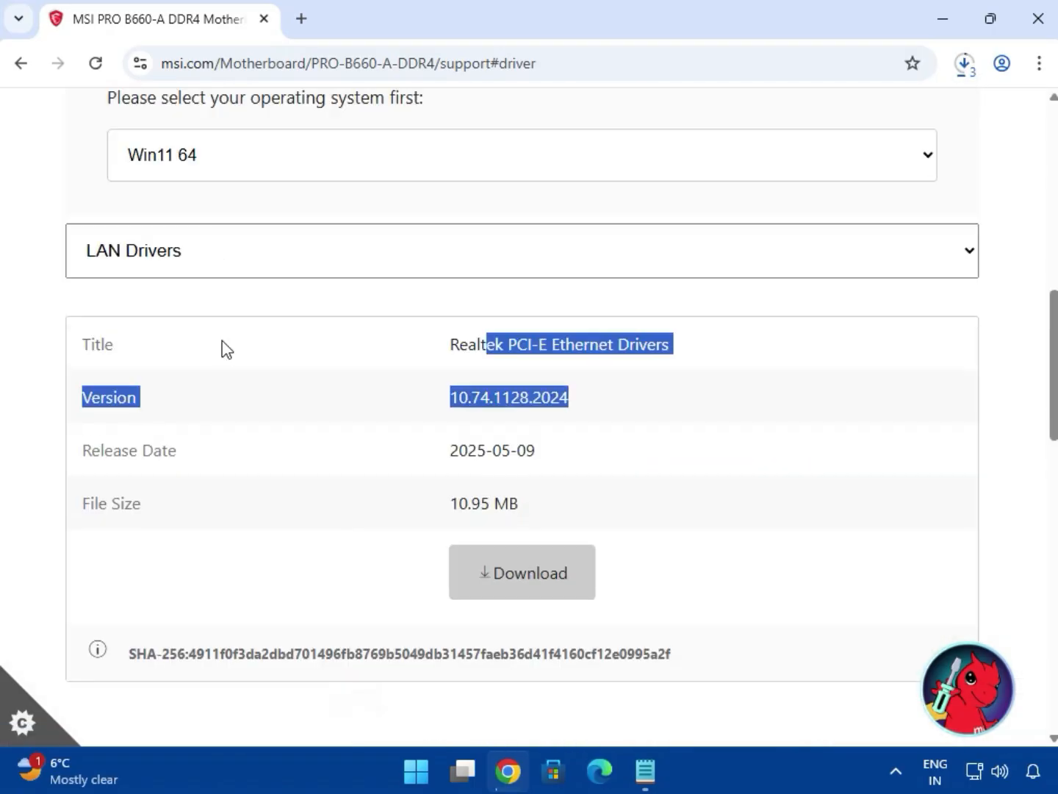
Open the full download history and show bt_drivers (3).zip in its folder in File Explorer.
{"action": "left_click", "coordinate": [222, 240]}
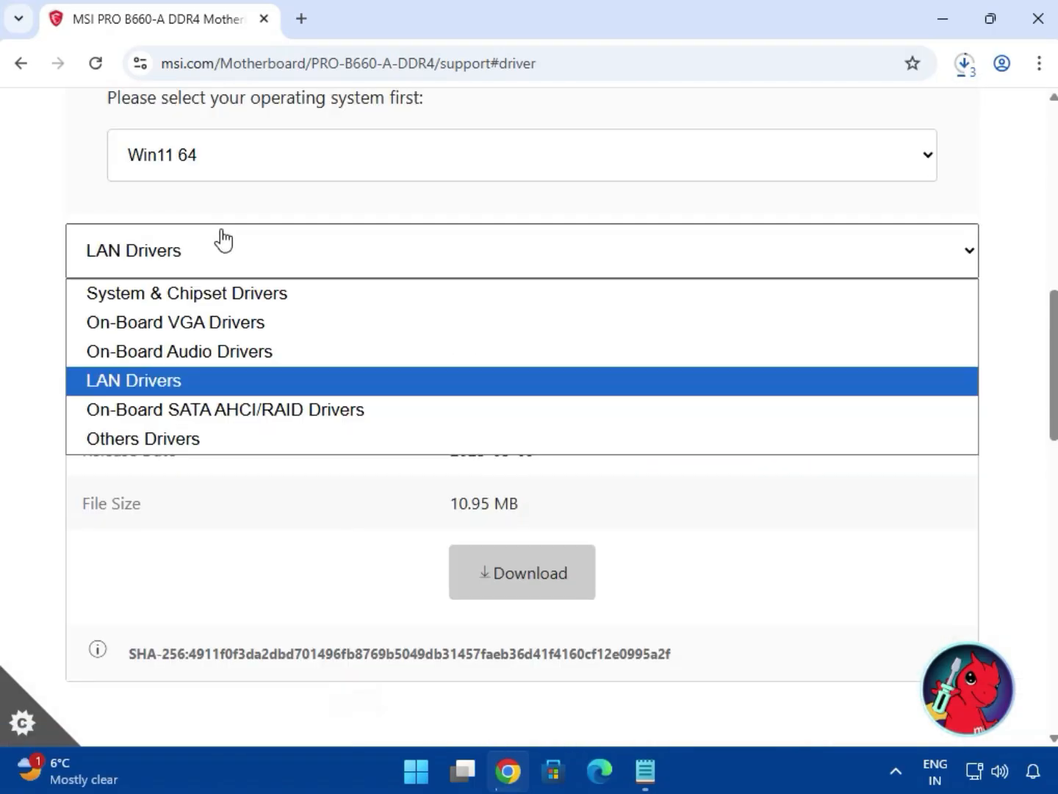
{"action": "left_click", "coordinate": [964, 68]}
{"action": "left_click", "coordinate": [963, 67]}
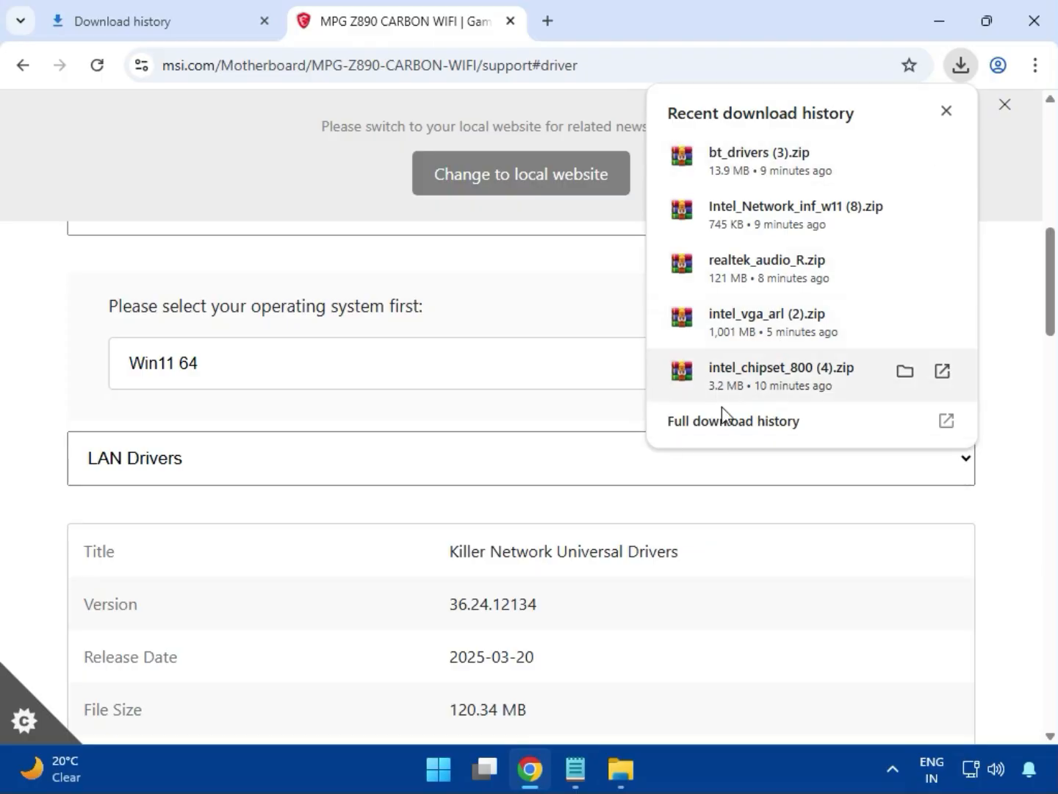
{"action": "left_click", "coordinate": [706, 430]}
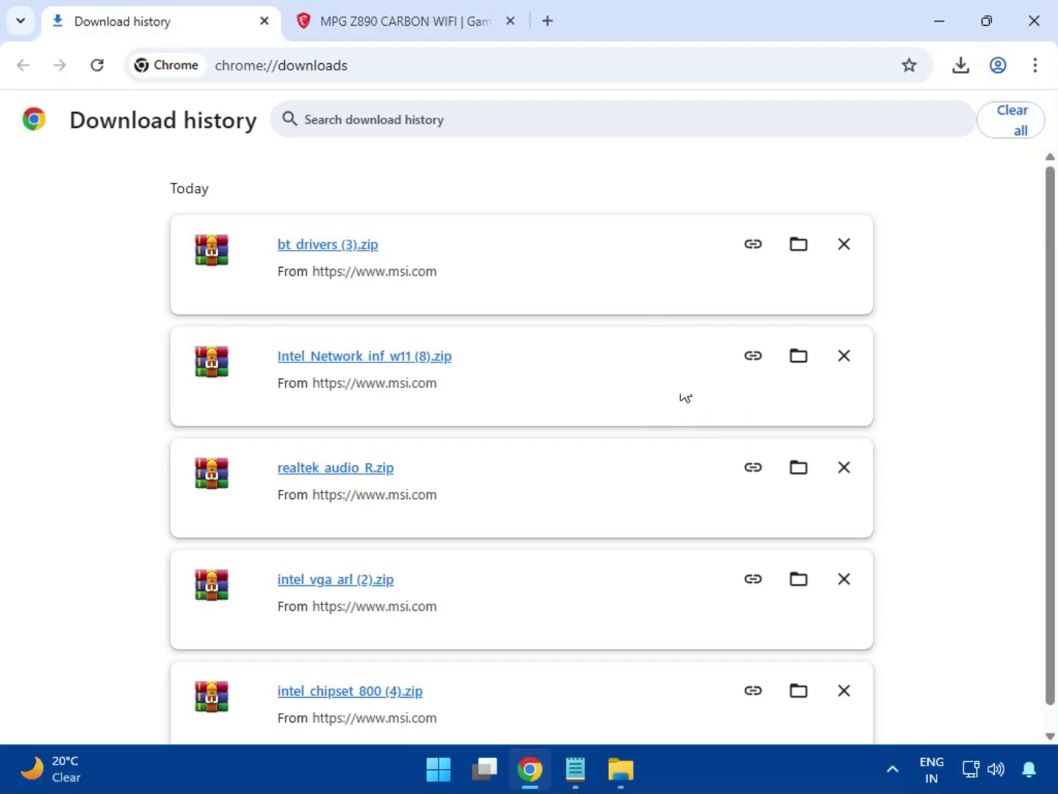
{"action": "left_click", "coordinate": [795, 247]}
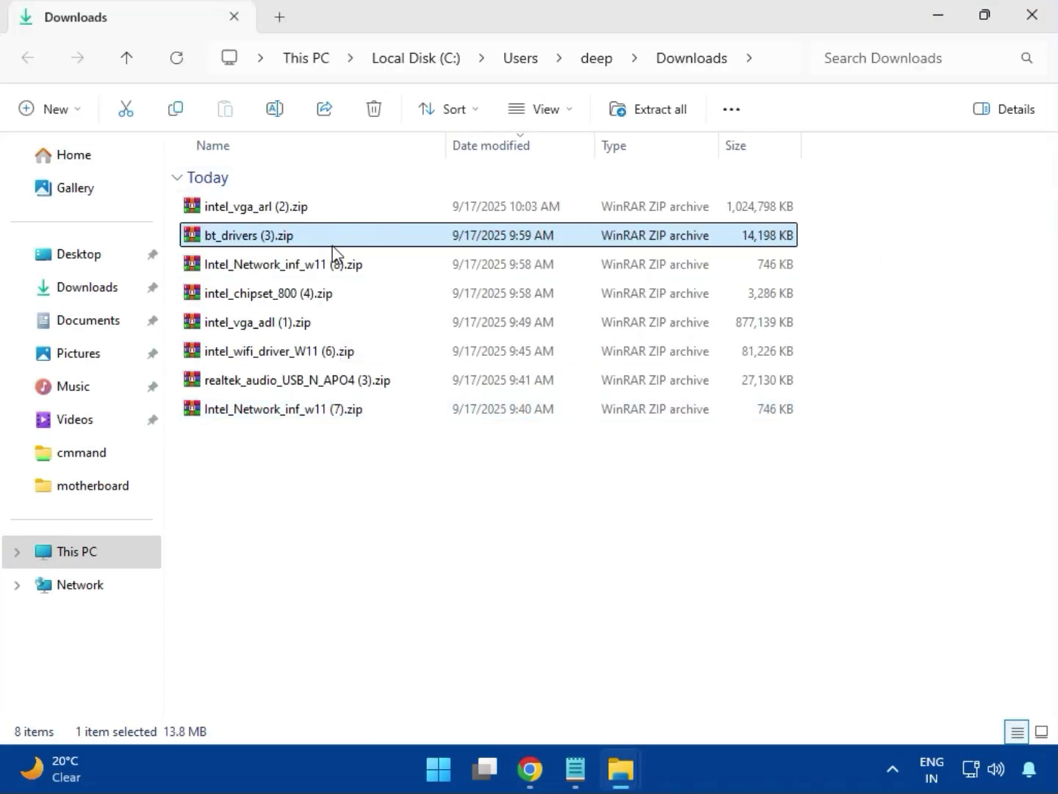
Open the intel_vga_arl (2).zip archive in WinRAR, dismiss the licence reminder, and enter the Intel VGA Driver_32.0.101.6629 folder.
{"action": "left_click", "coordinate": [293, 215]}
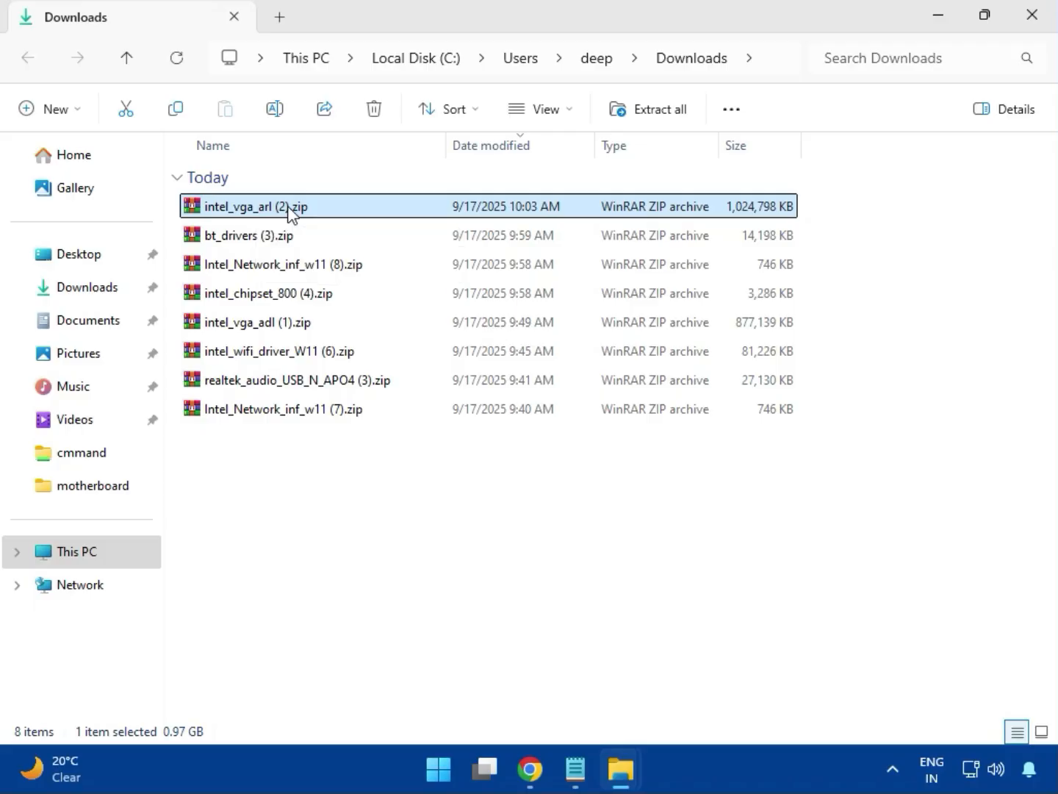
{"action": "double_click", "coordinate": [288, 213]}
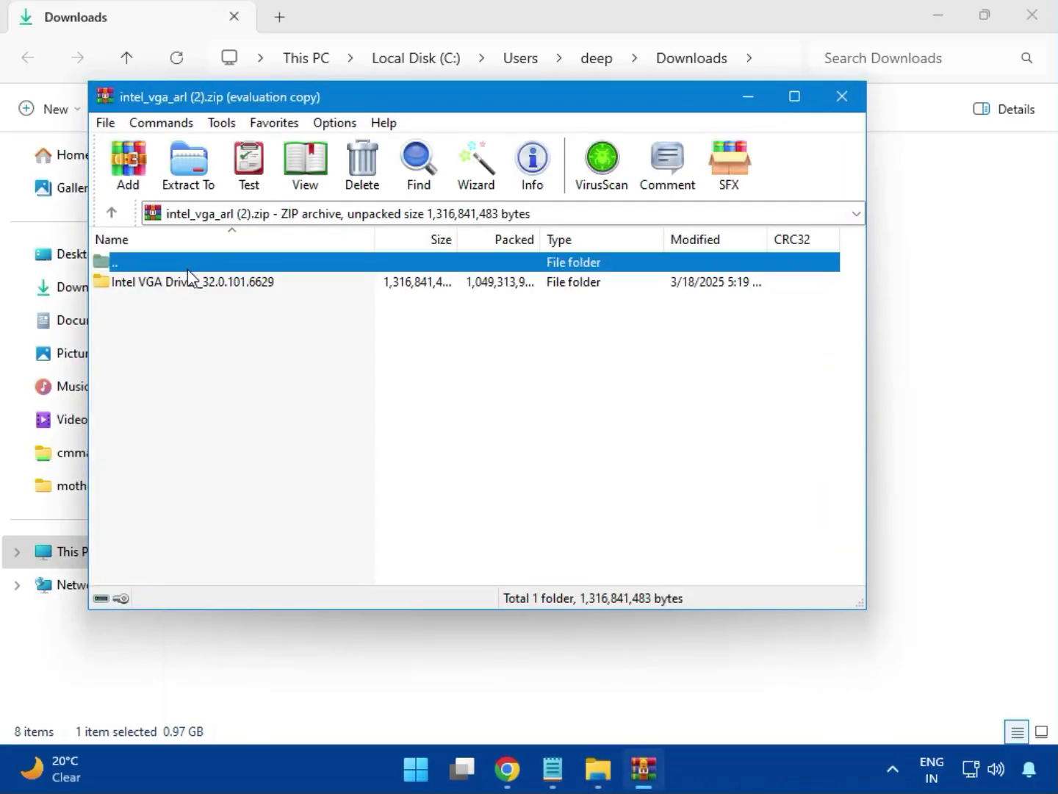
{"action": "left_click", "coordinate": [189, 283]}
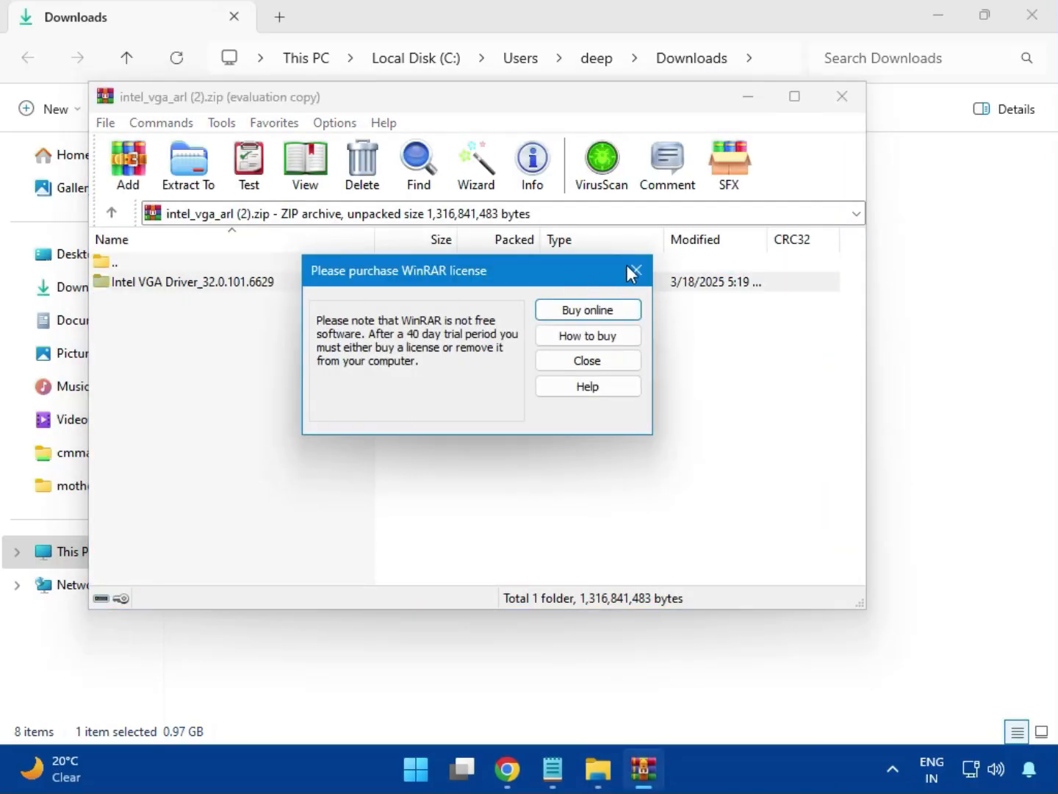
{"action": "left_click", "coordinate": [633, 271]}
{"action": "double_click", "coordinate": [220, 283]}
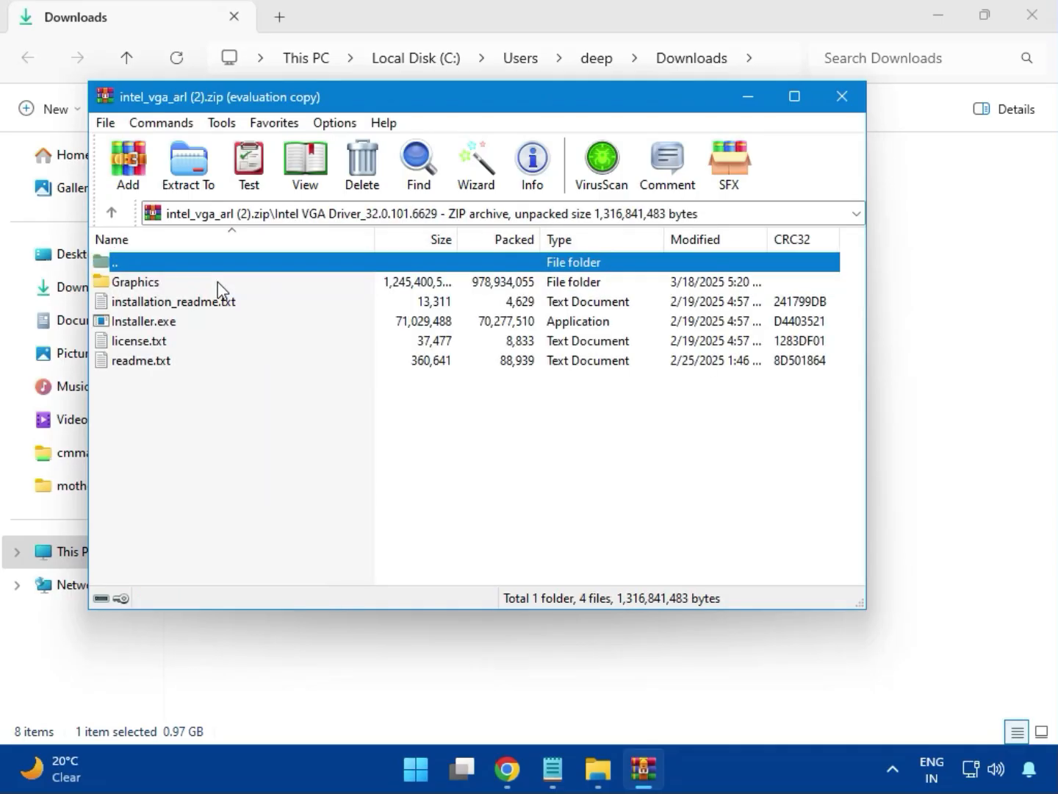
Run Installer.exe with permission to make changes, go through the Intel graphics driver installation, and close the archive.
{"action": "left_click", "coordinate": [174, 323]}
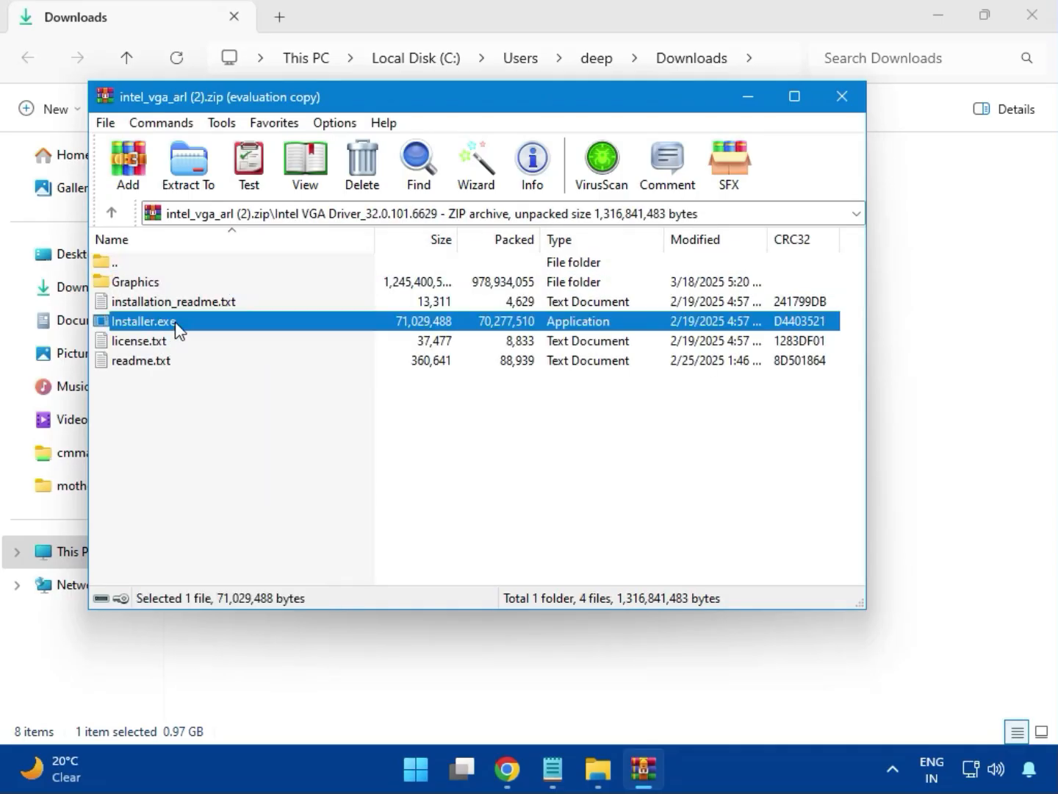
{"action": "double_click", "coordinate": [209, 327]}
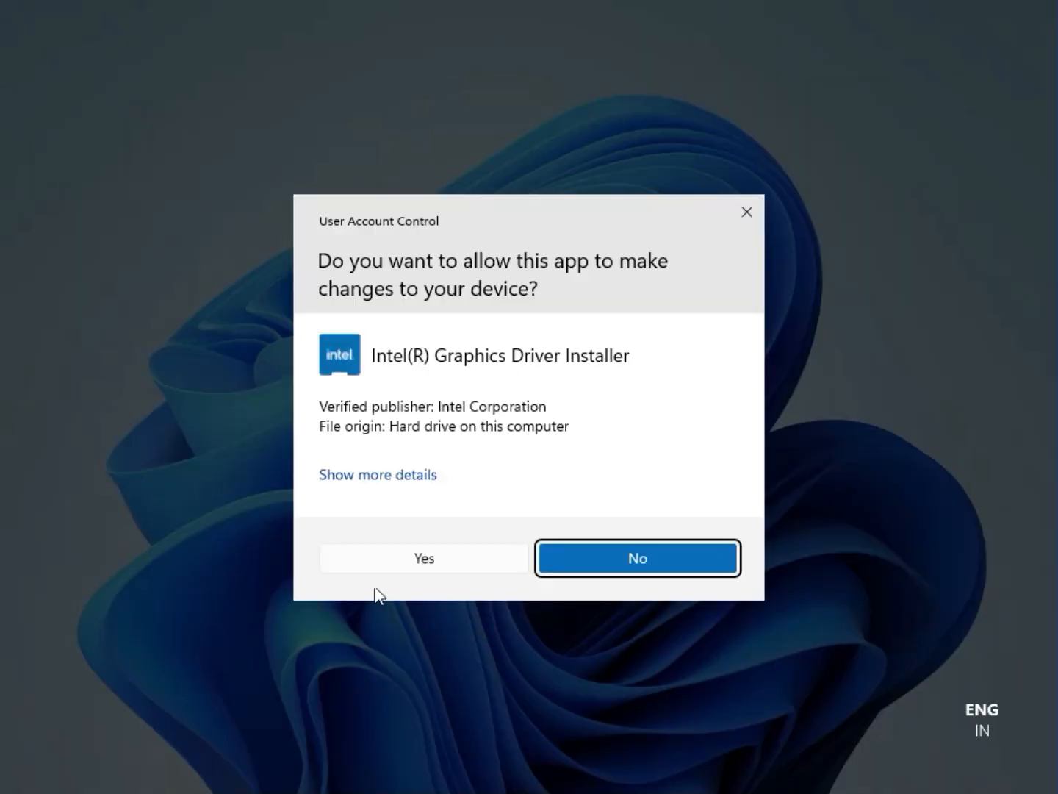
{"action": "left_click", "coordinate": [408, 558]}
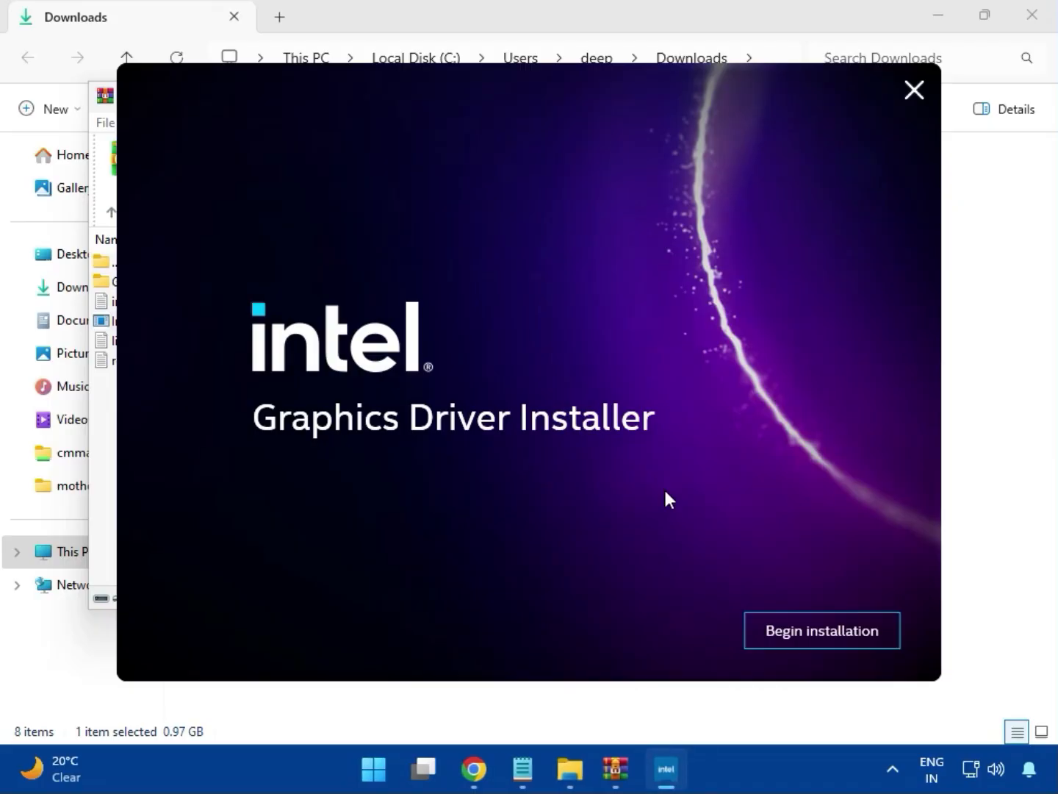
{"action": "left_click", "coordinate": [809, 630]}
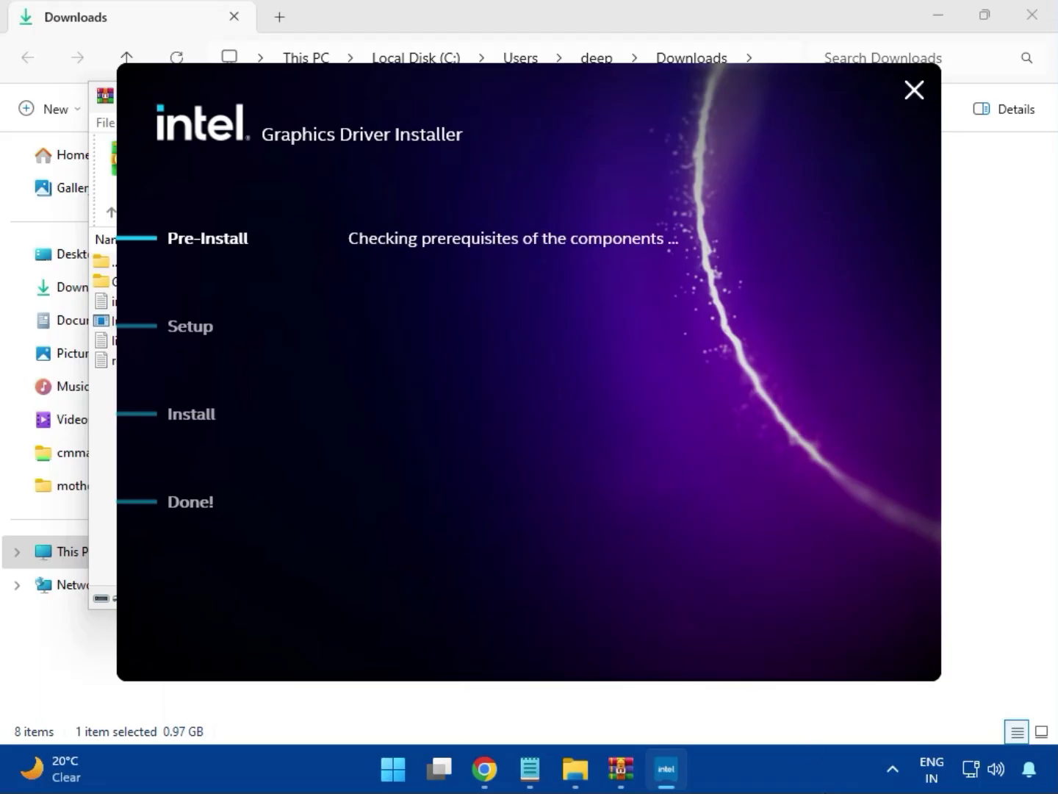
{"action": "left_click", "coordinate": [855, 647]}
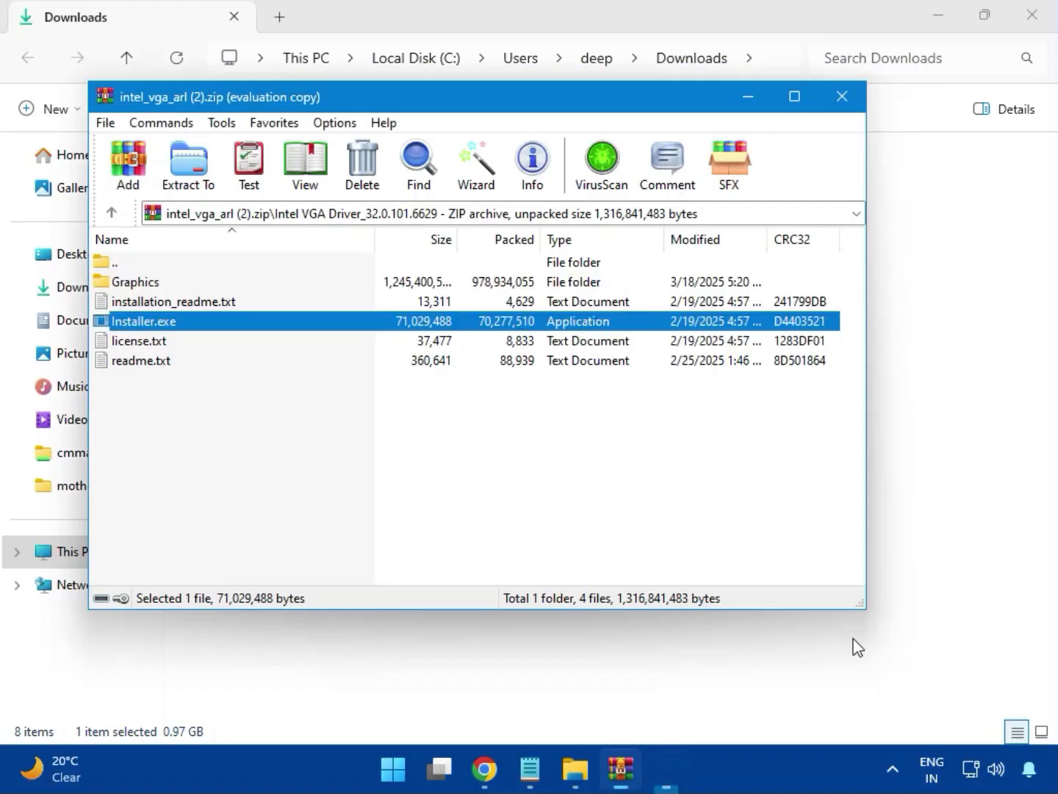
{"action": "left_click", "coordinate": [841, 97]}
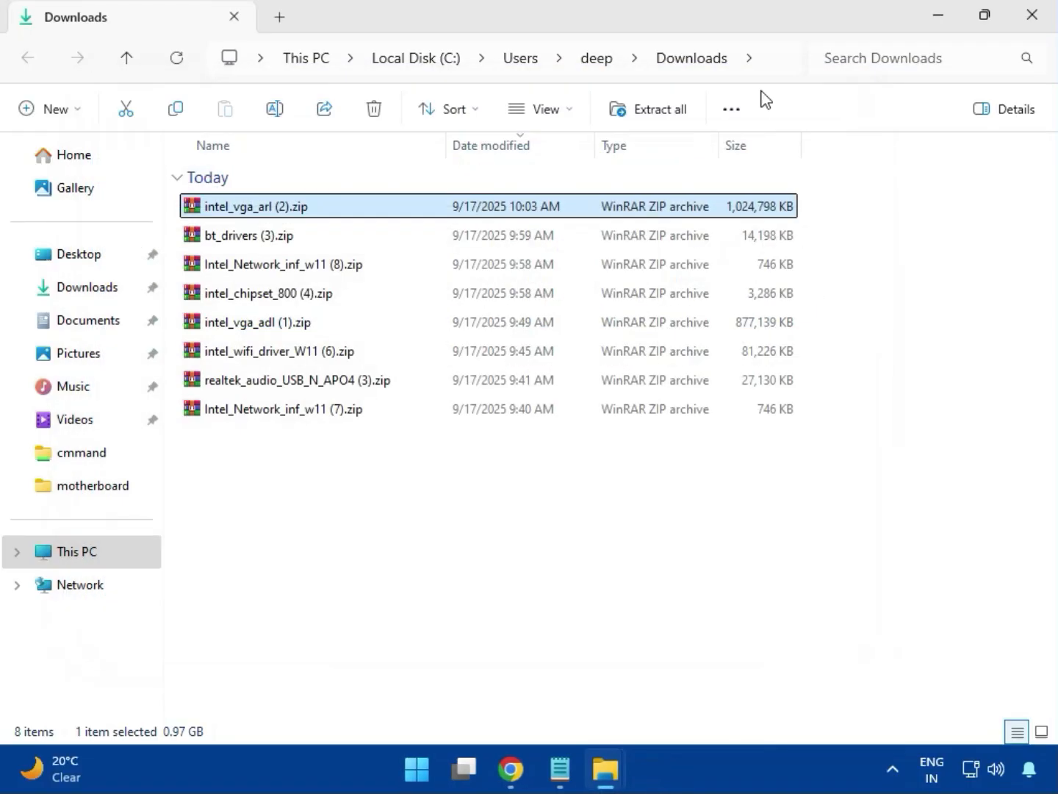
Open the bt_drivers (3).zip archive and enter its Intel BlueTooth Driver_23.70.0.2 folder.
{"action": "left_click", "coordinate": [202, 242]}
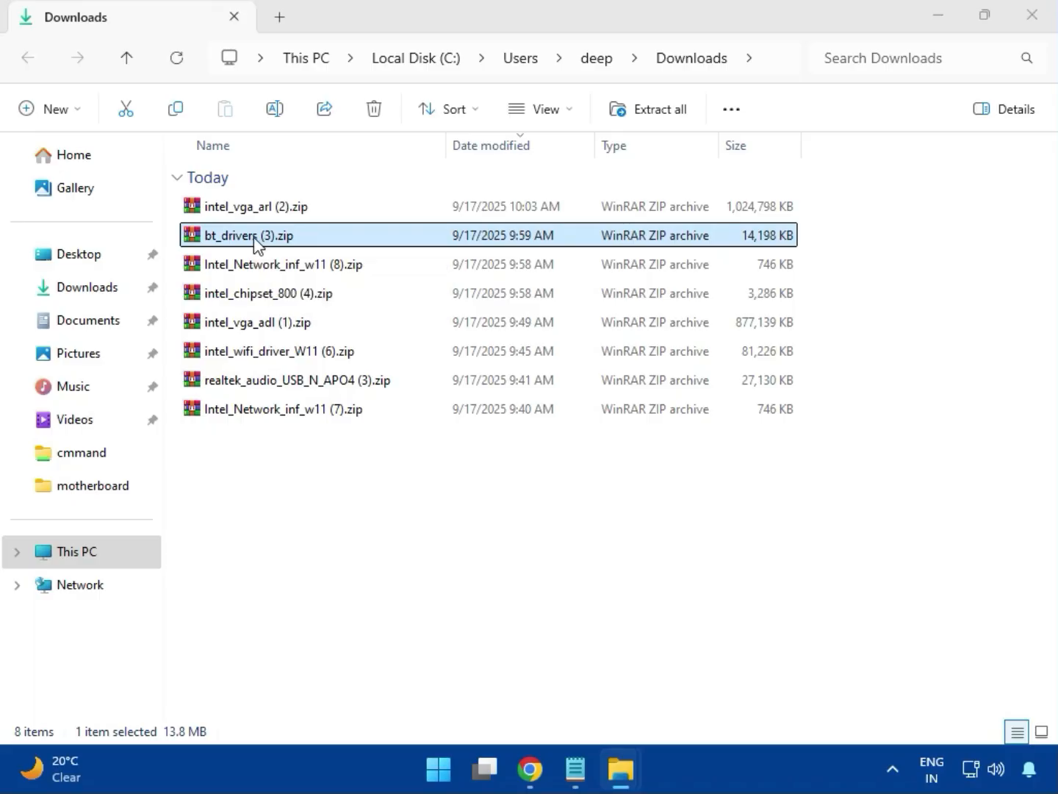
{"action": "double_click", "coordinate": [254, 236]}
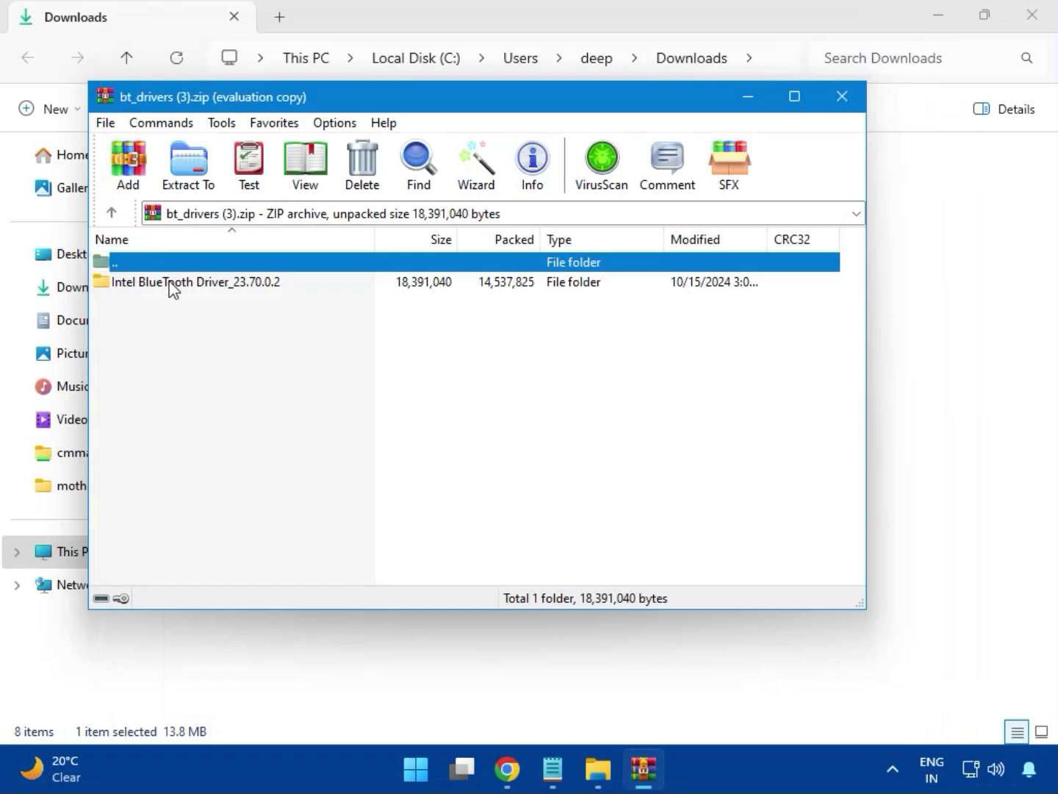
{"action": "left_click", "coordinate": [175, 287]}
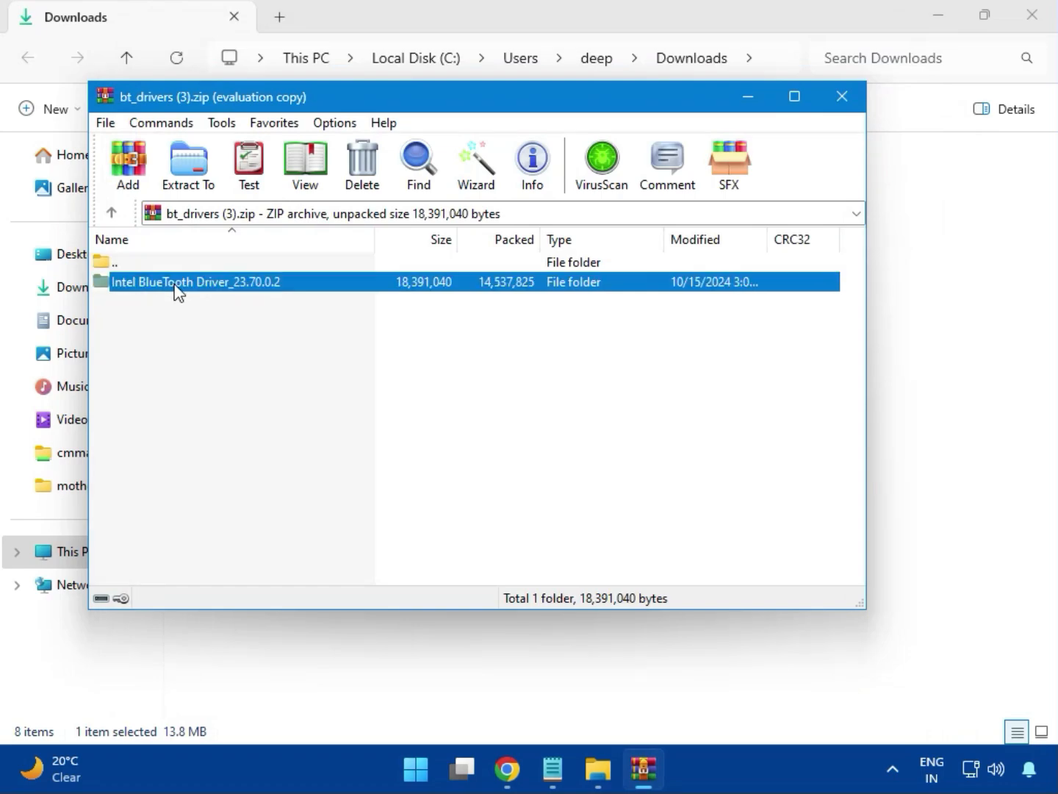
{"action": "double_click", "coordinate": [196, 292]}
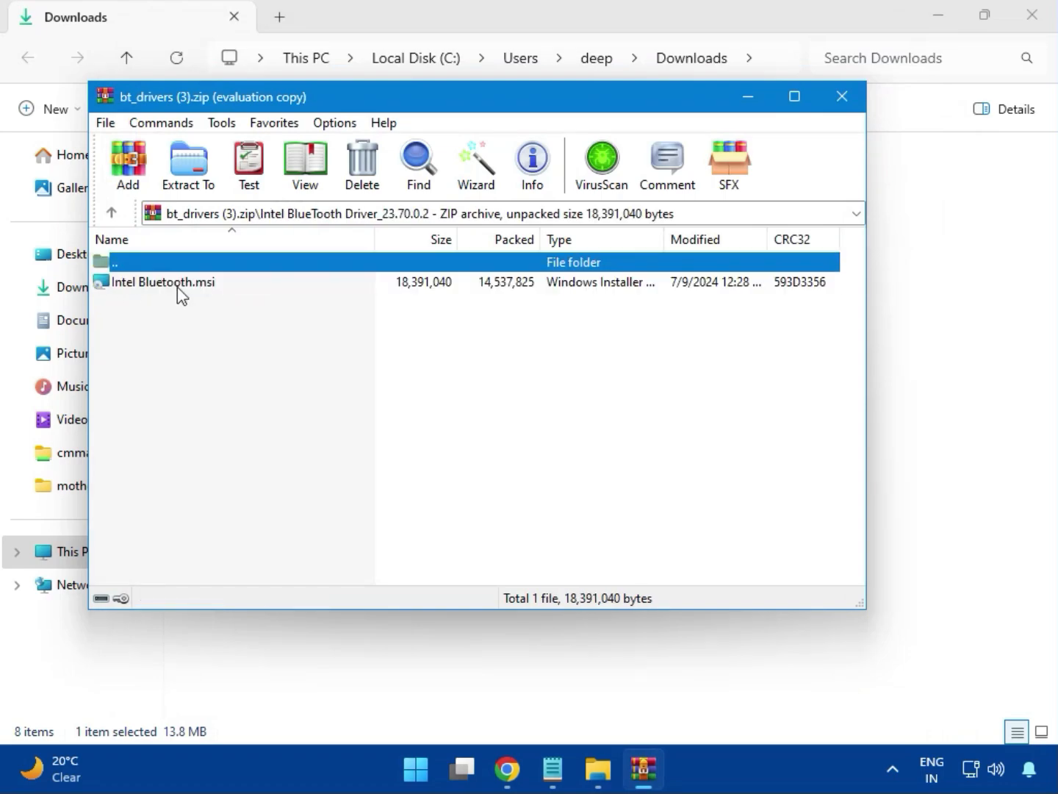
Run Intel Bluetooth.msi, install Intel Wireless Bluetooth with the licence accepted and the Typical setup type, and close the archive.
{"action": "double_click", "coordinate": [177, 288]}
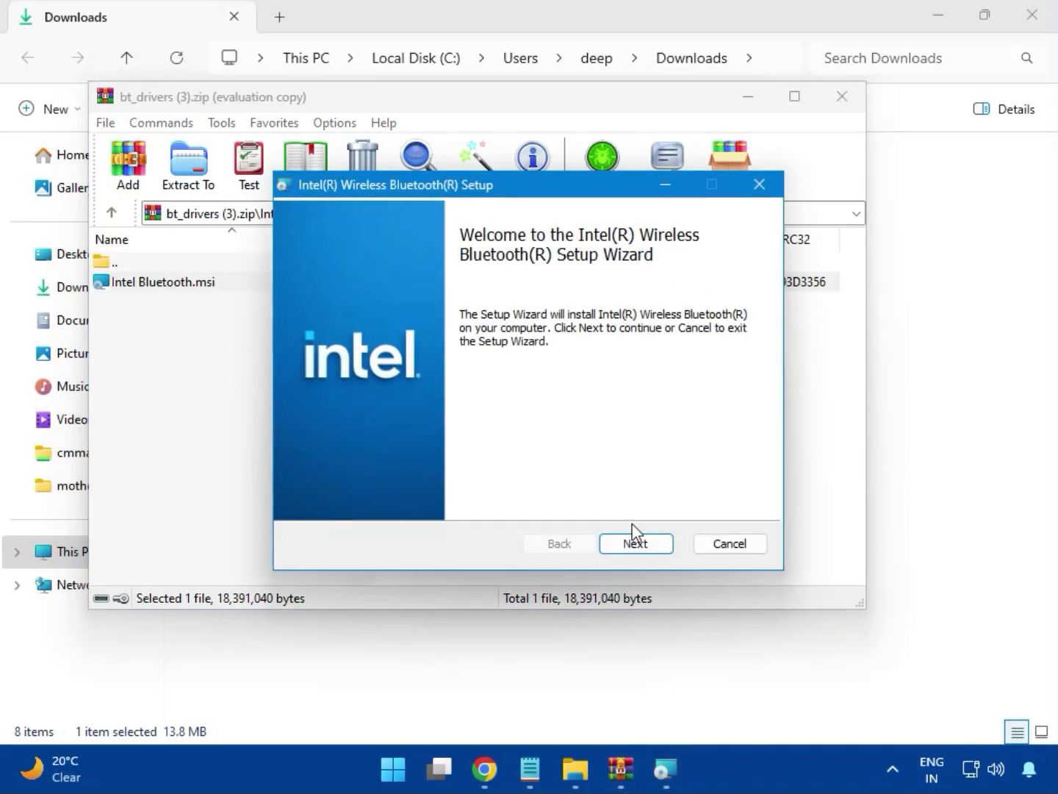
{"action": "left_click", "coordinate": [634, 545]}
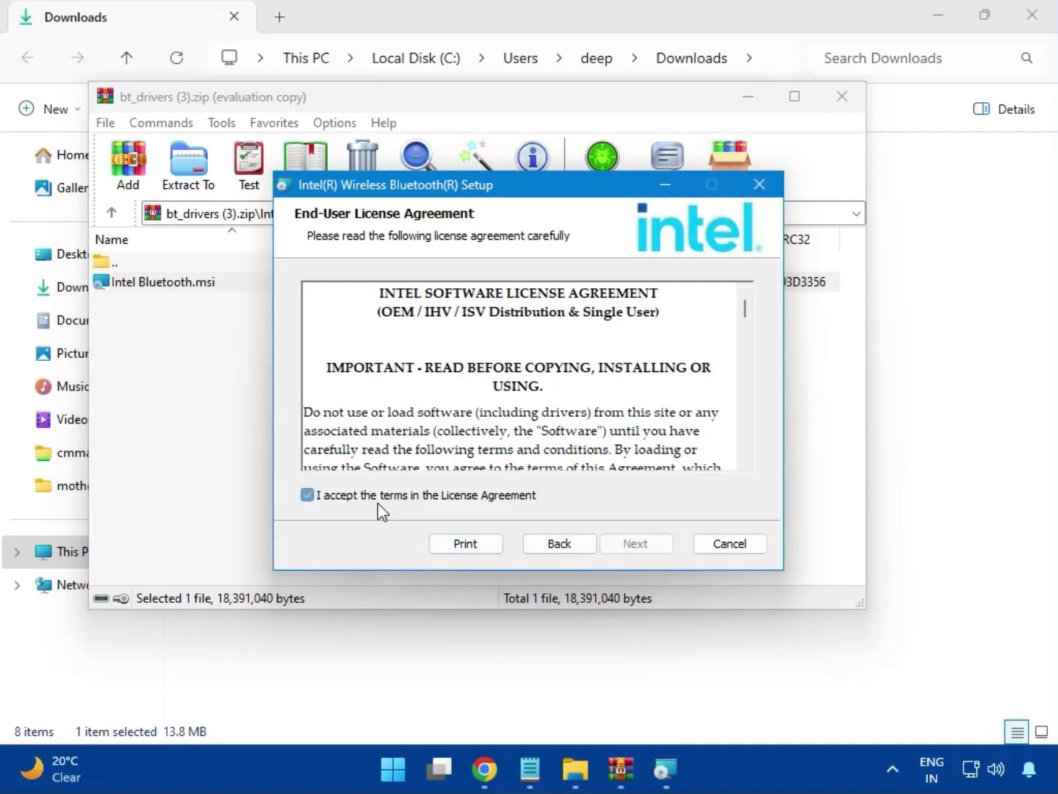
{"action": "left_click", "coordinate": [378, 506]}
{"action": "left_click", "coordinate": [624, 545]}
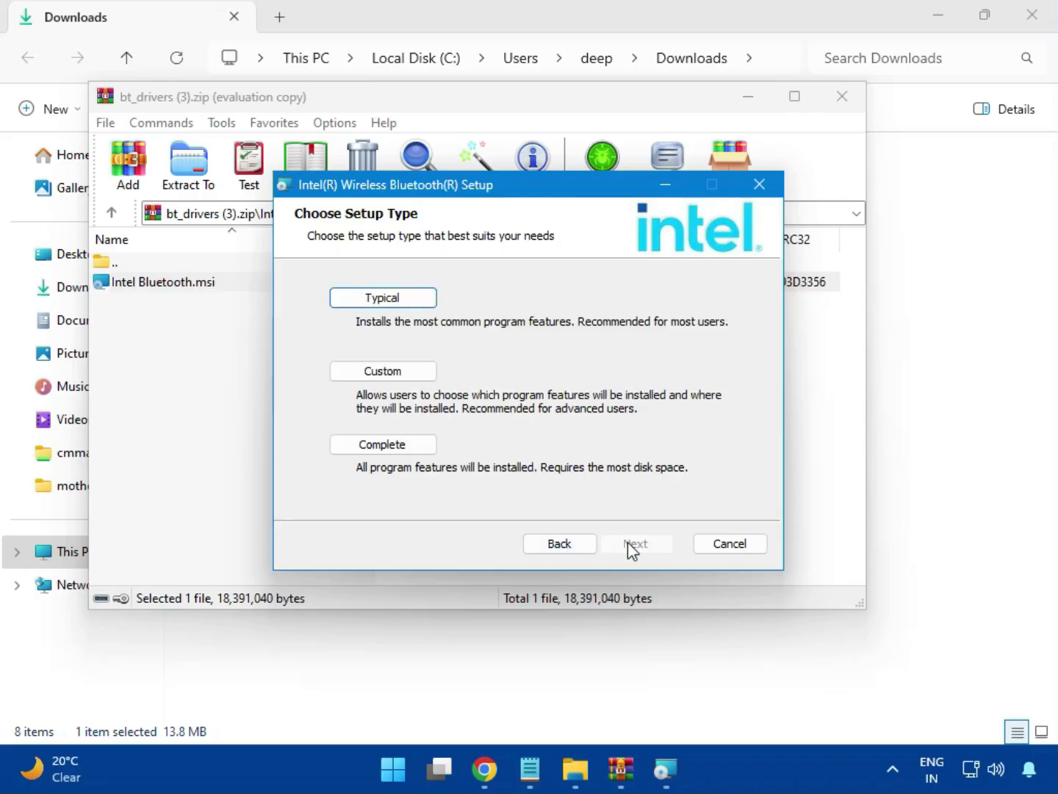
{"action": "left_click", "coordinate": [365, 300]}
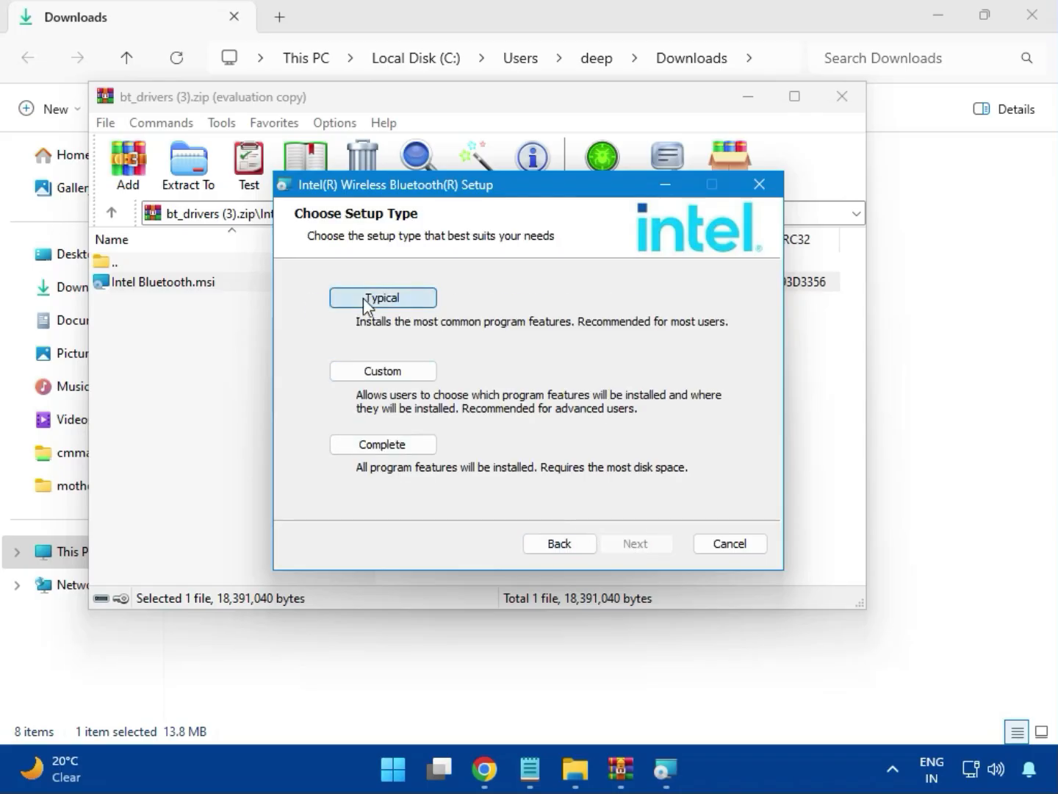
{"action": "left_click", "coordinate": [607, 543]}
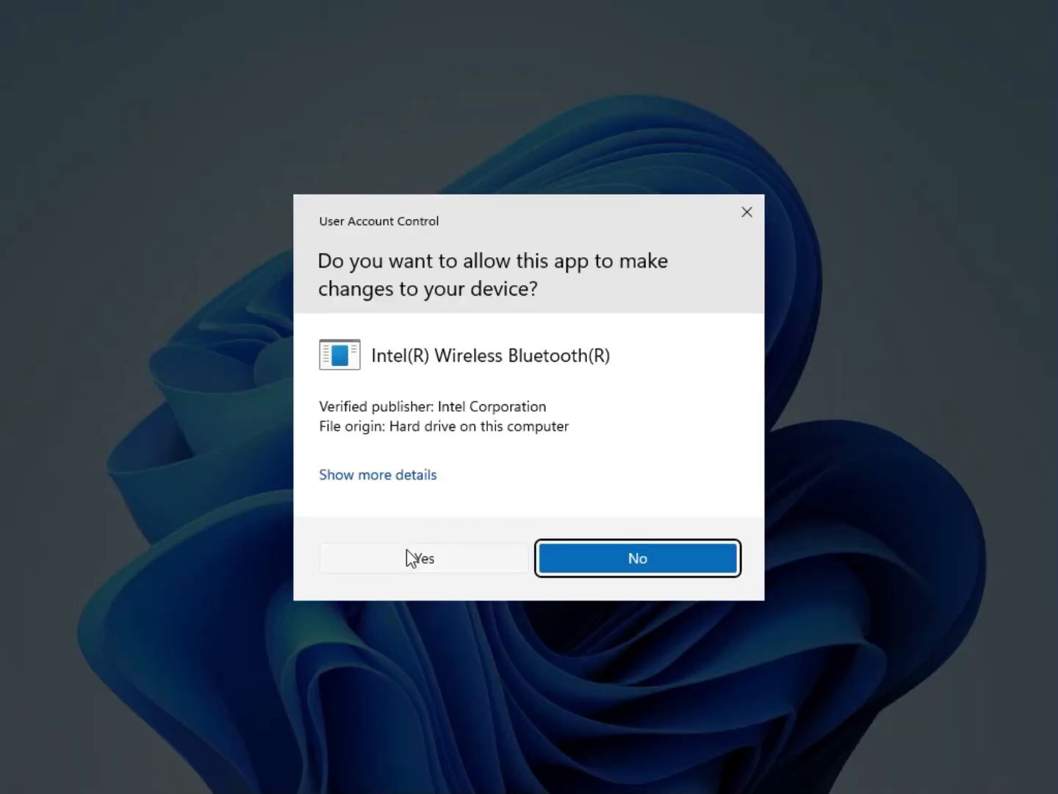
{"action": "left_click", "coordinate": [407, 546]}
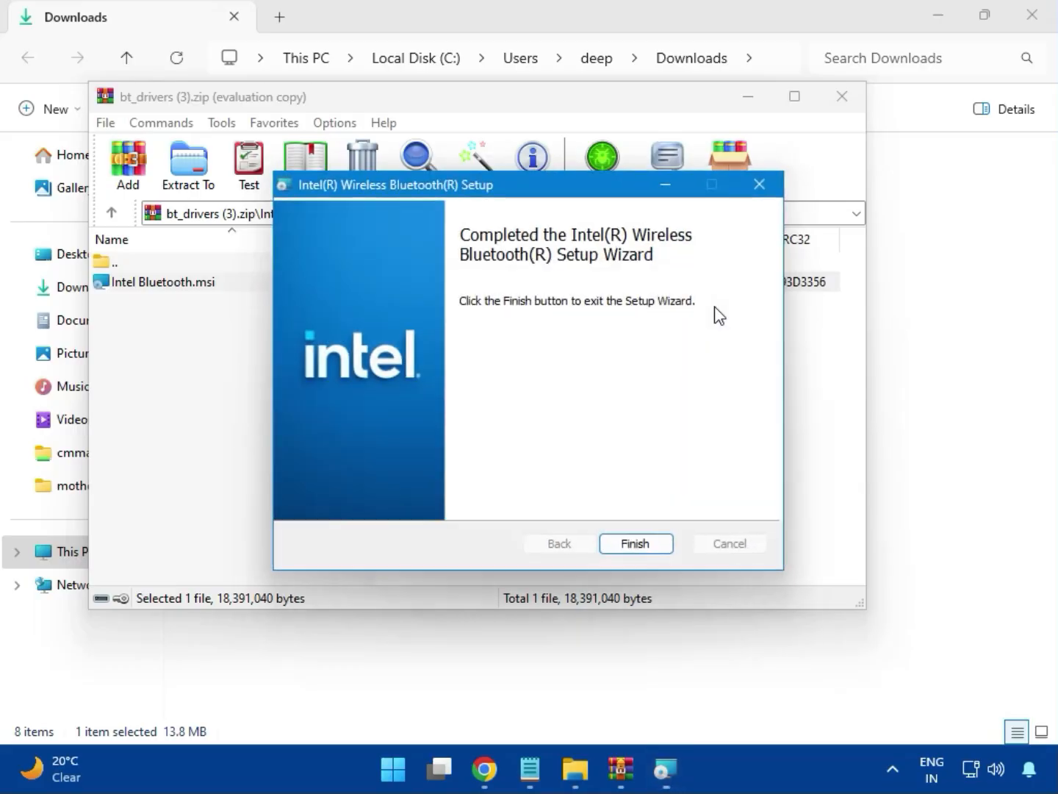
{"action": "left_click", "coordinate": [634, 545]}
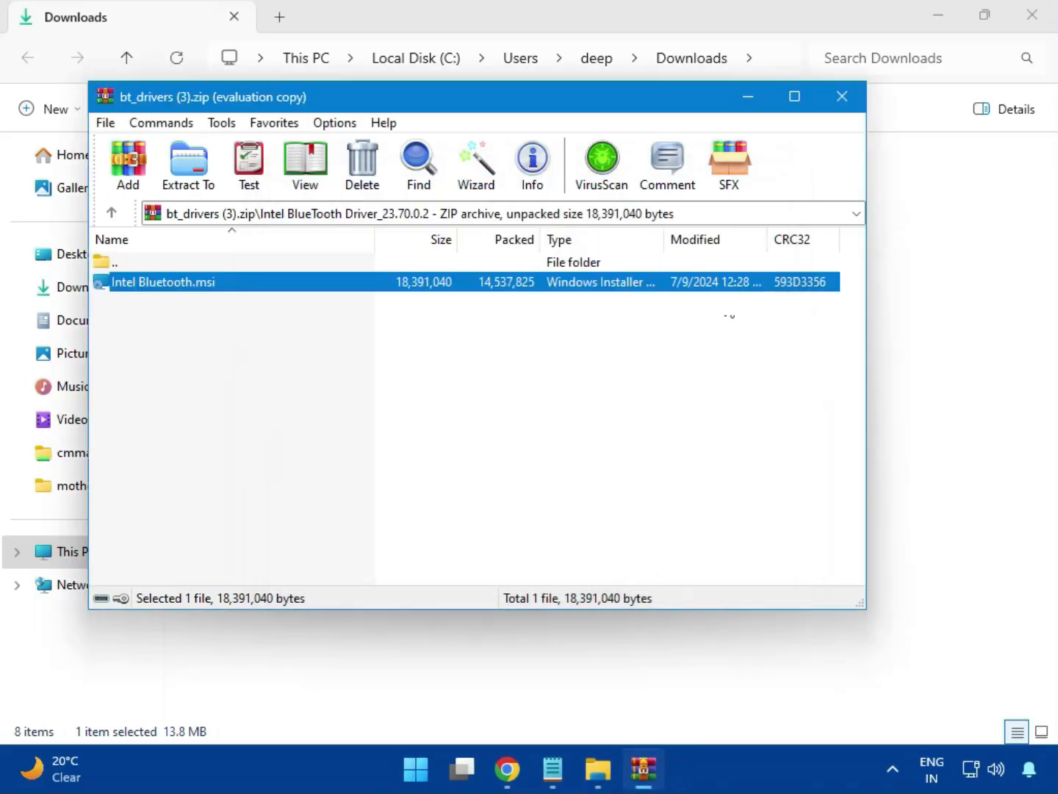
{"action": "left_click", "coordinate": [853, 108]}
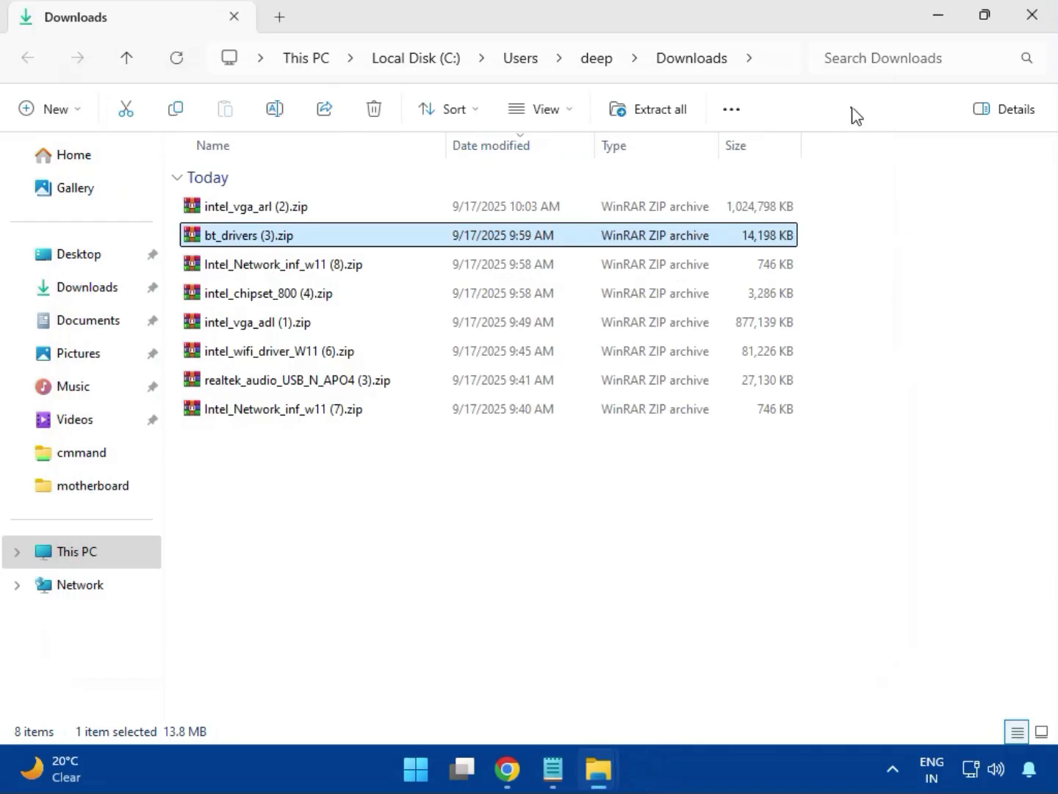
Try to install the network driver with MSI SetupDrv64.exe from the W11 folder of Intel_Network_inf_w11 (8).zip, and close the tool and archive.
{"action": "left_click", "coordinate": [276, 272]}
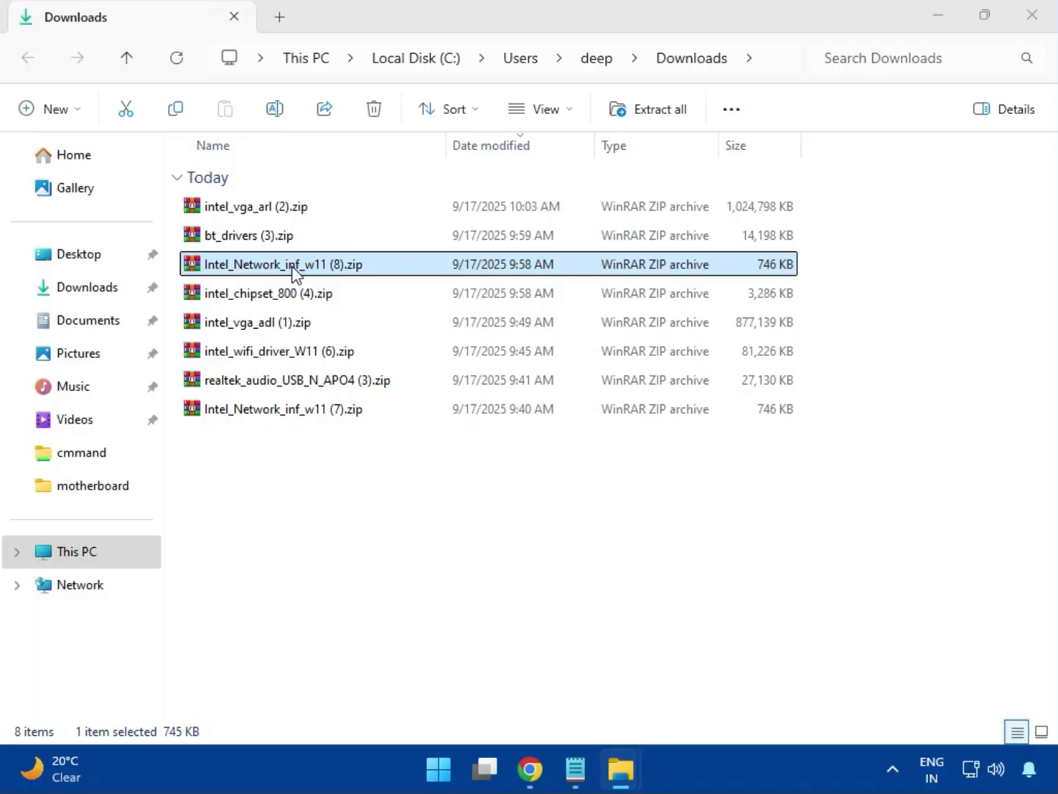
{"action": "double_click", "coordinate": [293, 266]}
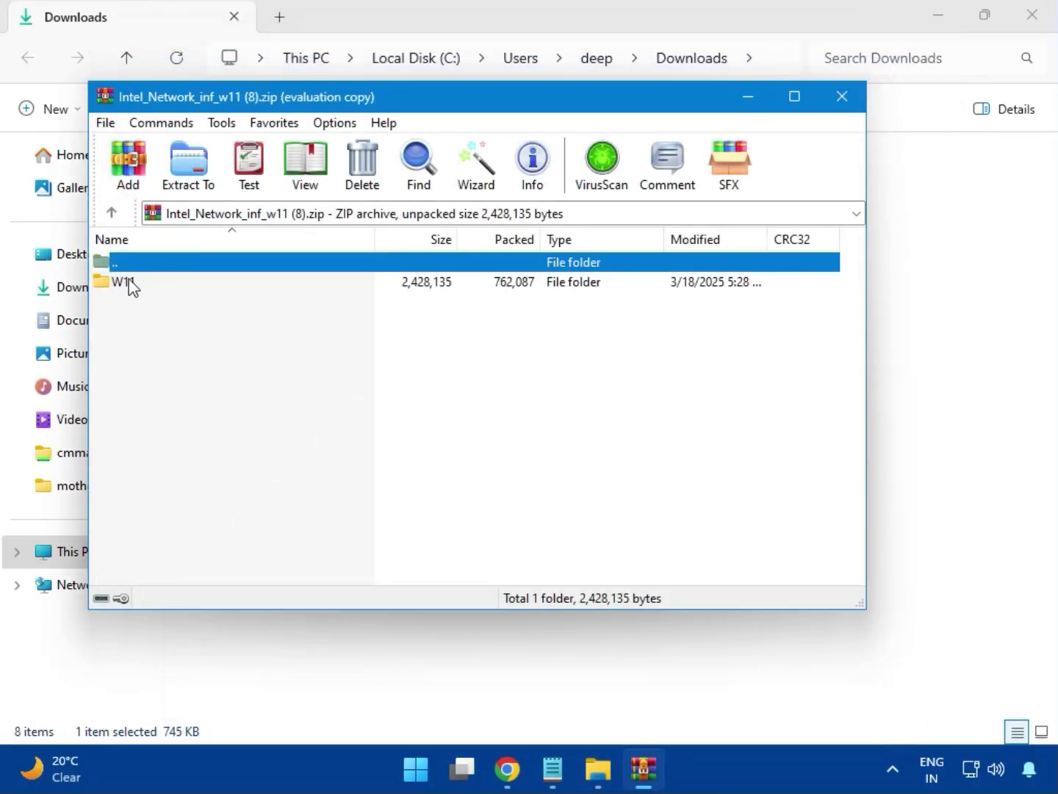
{"action": "left_click", "coordinate": [130, 285]}
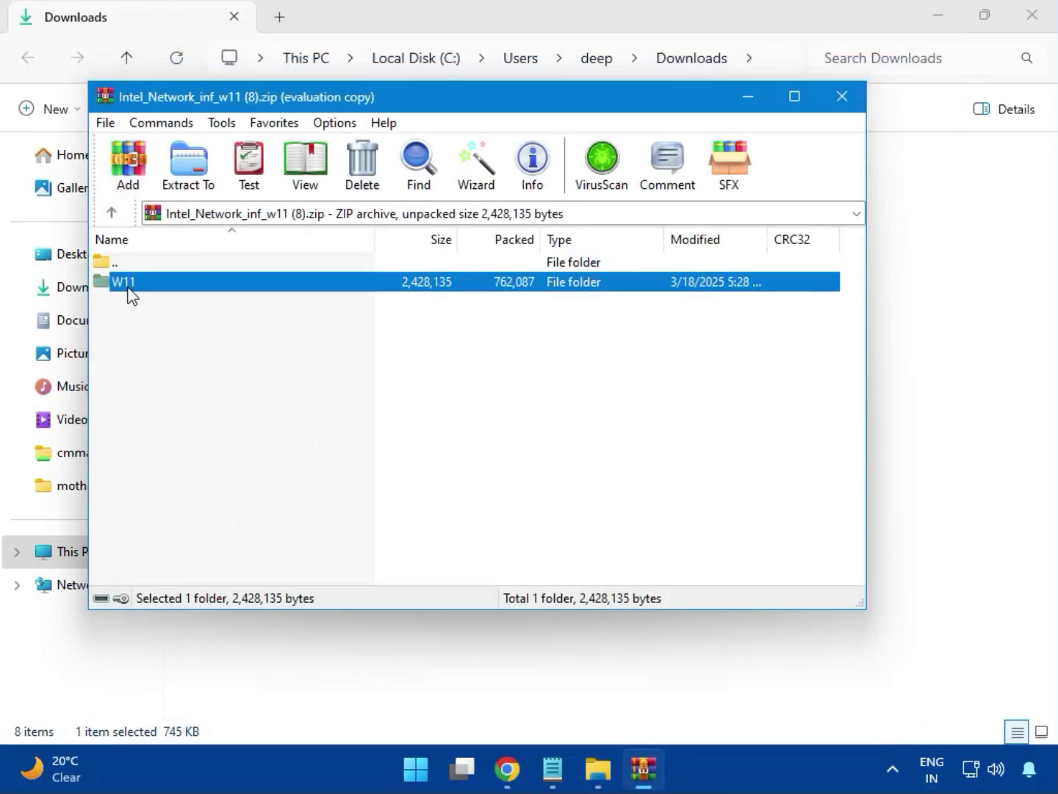
{"action": "double_click", "coordinate": [135, 291]}
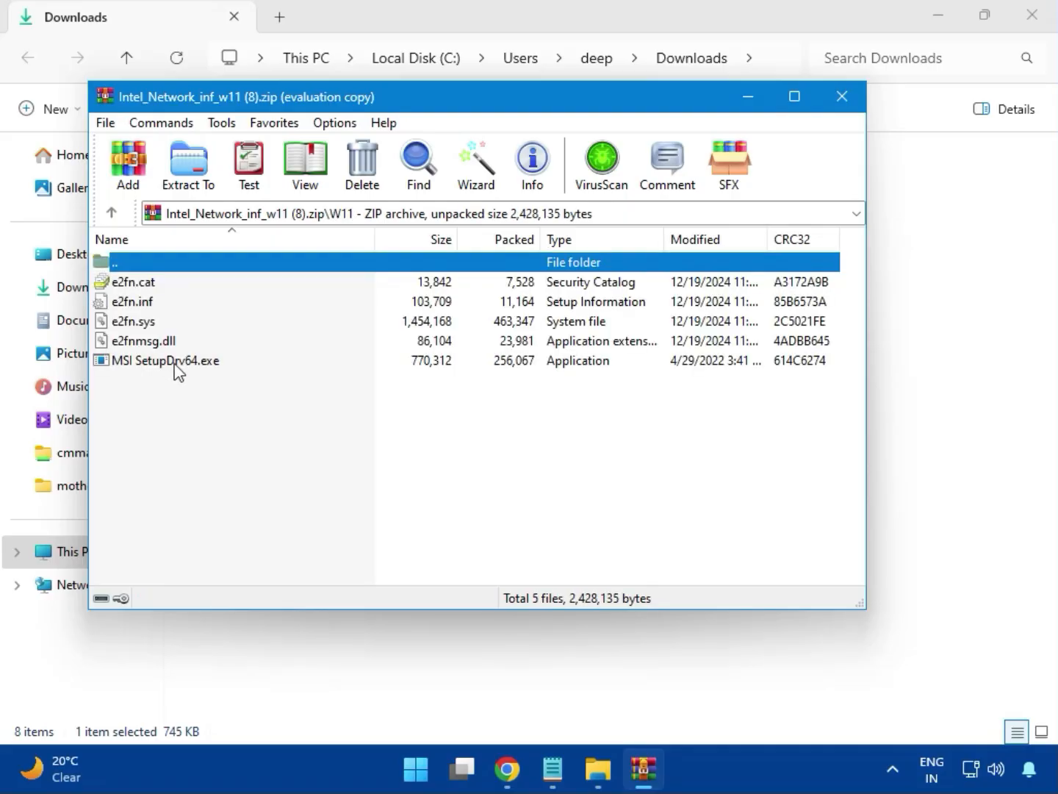
{"action": "double_click", "coordinate": [198, 364]}
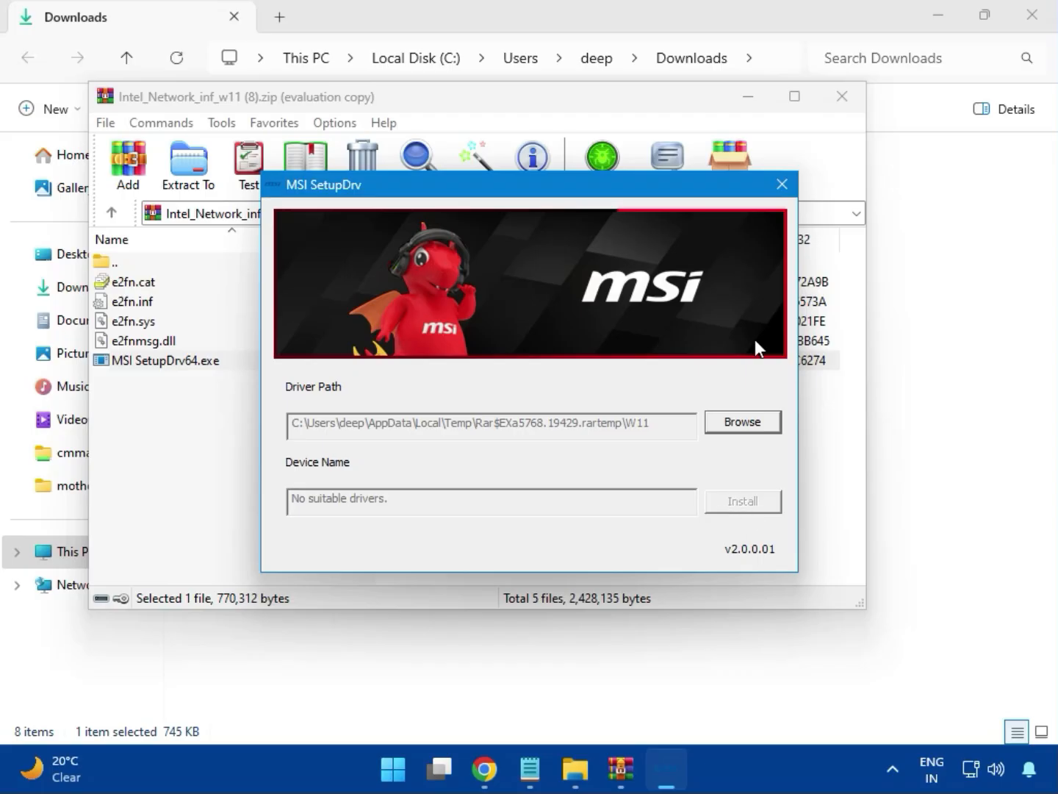
{"action": "left_click", "coordinate": [783, 184]}
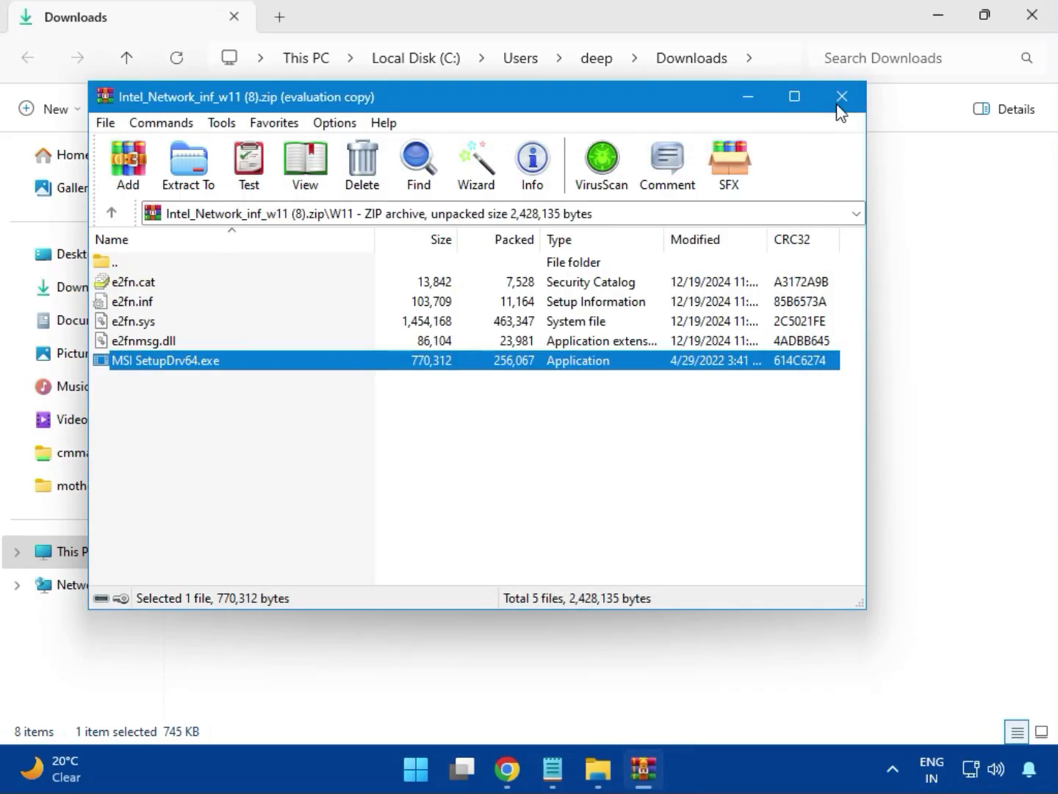
{"action": "left_click", "coordinate": [841, 102]}
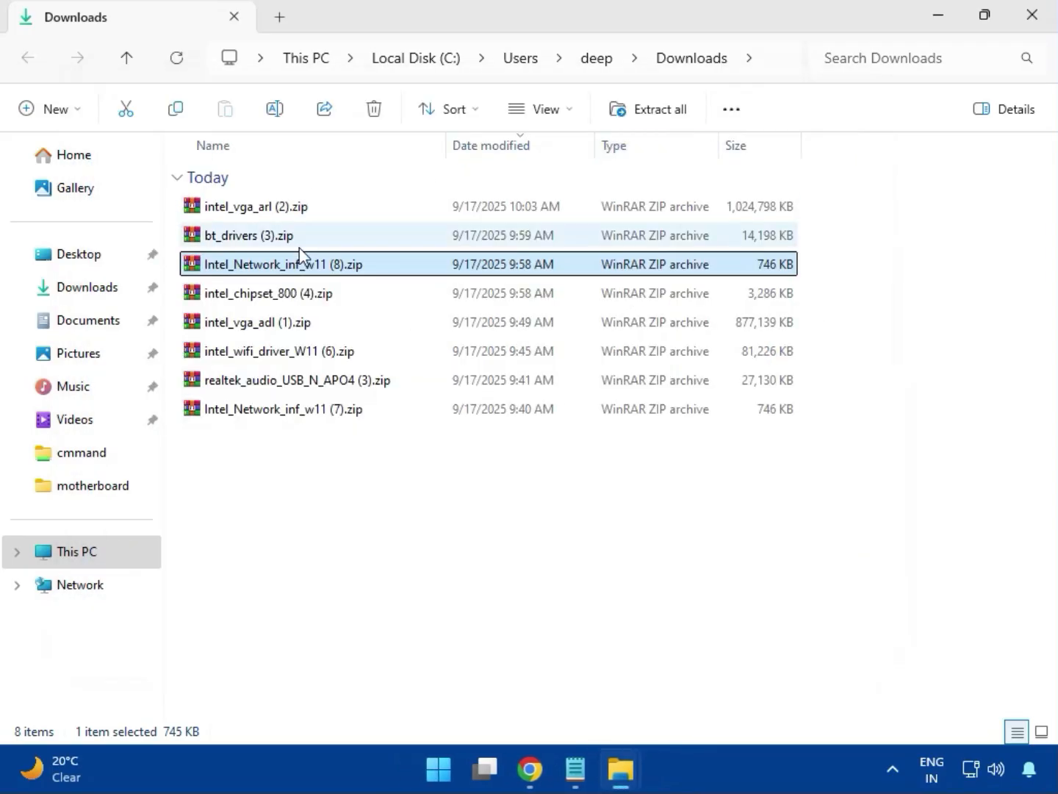
Open the intel_chipset_800 (4).zip archive, dismiss the licence reminder, and enter the Intel Chipset Driver_10.1.20062.8627 folder.
{"action": "left_click", "coordinate": [244, 297]}
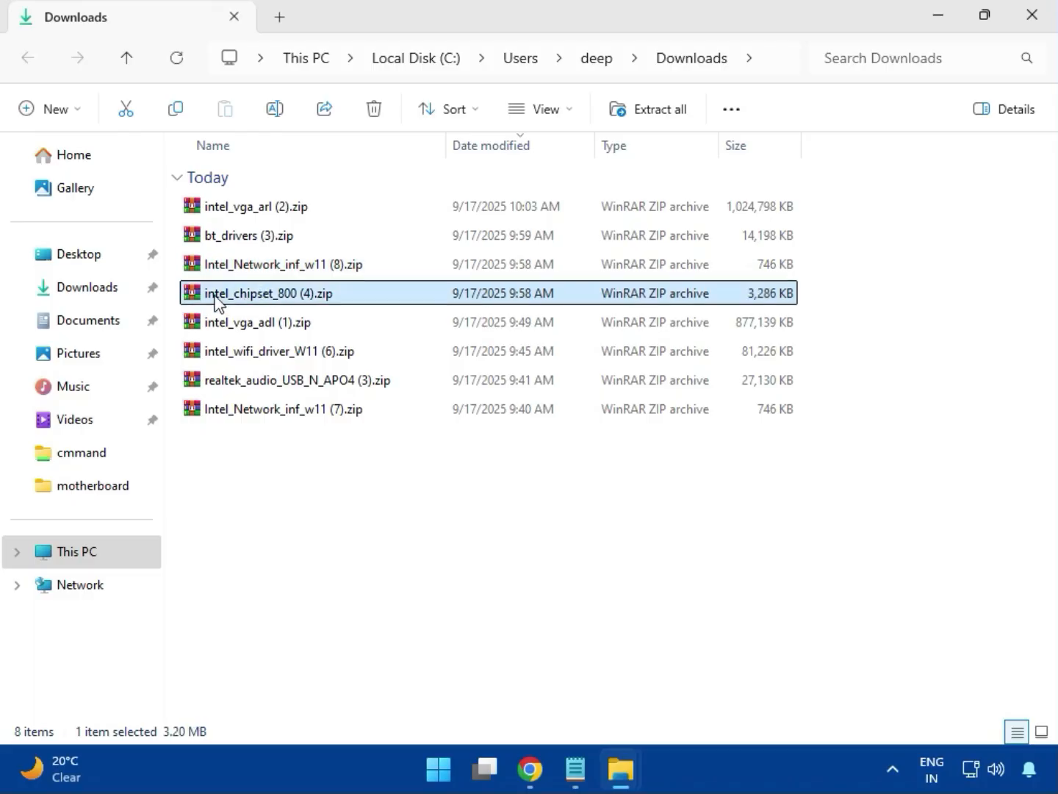
{"action": "double_click", "coordinate": [301, 297]}
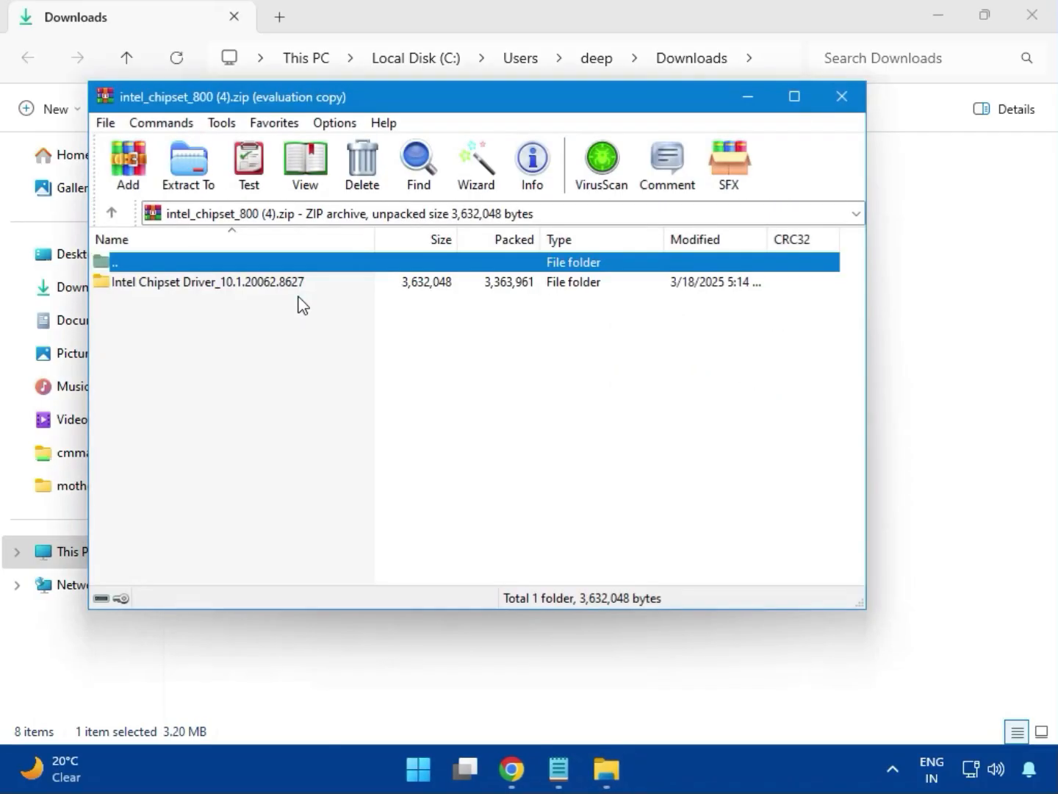
{"action": "left_click", "coordinate": [149, 287]}
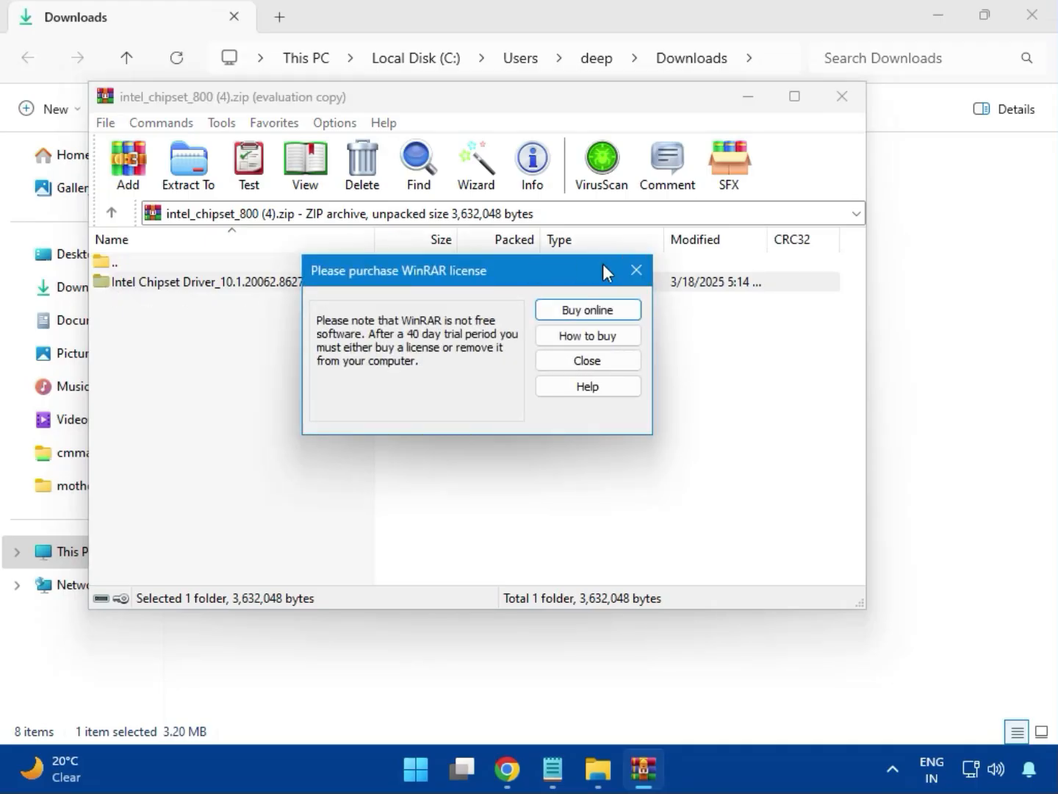
{"action": "left_click", "coordinate": [636, 270]}
{"action": "double_click", "coordinate": [259, 287]}
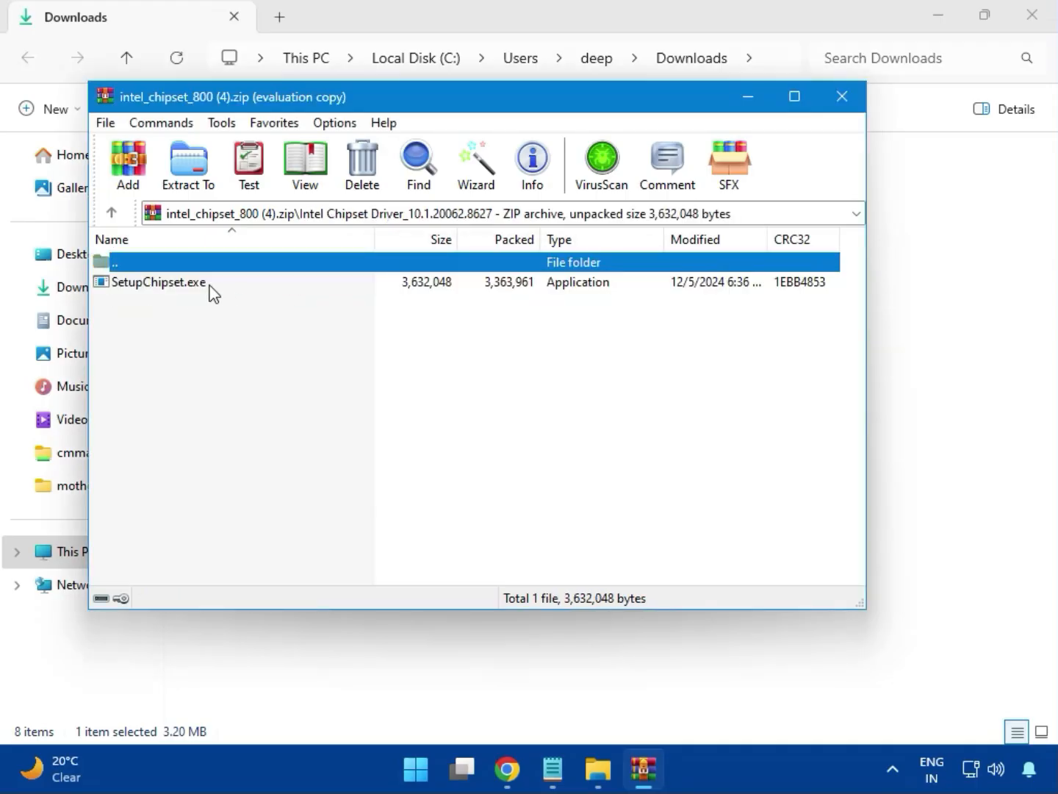
Try to install the Intel Chipset Device Software with SetupChipset.exe, accepting the licence agreement, and close the setup and archive.
{"action": "double_click", "coordinate": [169, 284]}
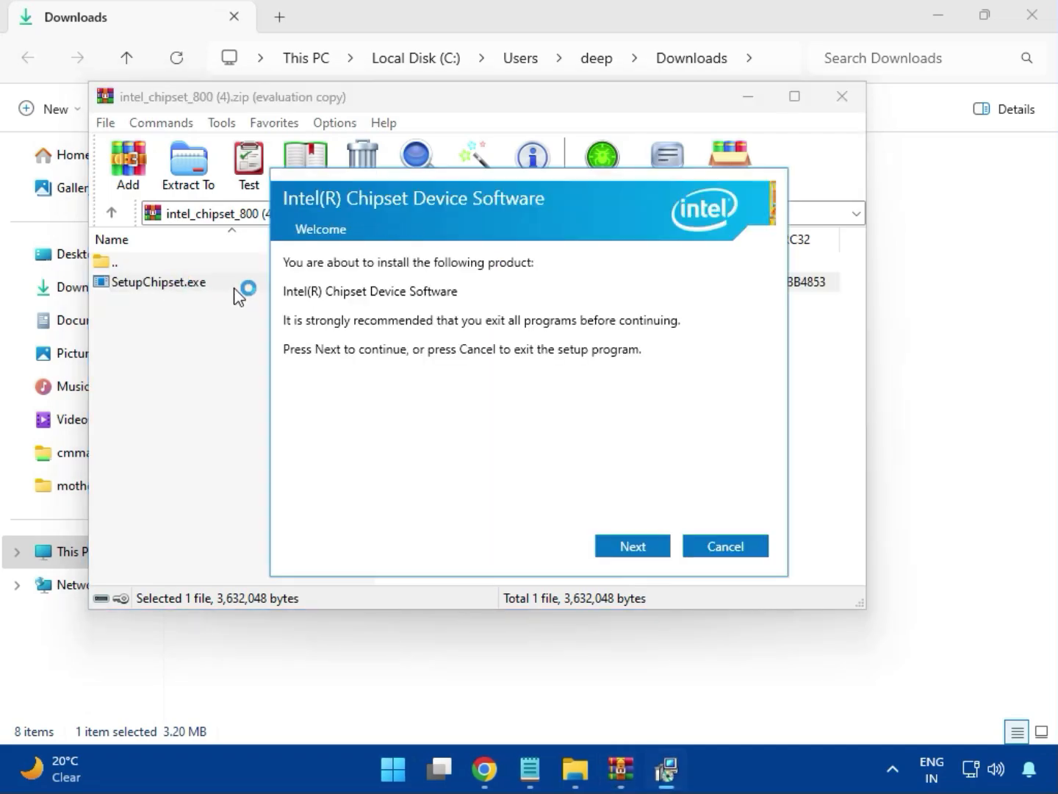
{"action": "left_click", "coordinate": [631, 546]}
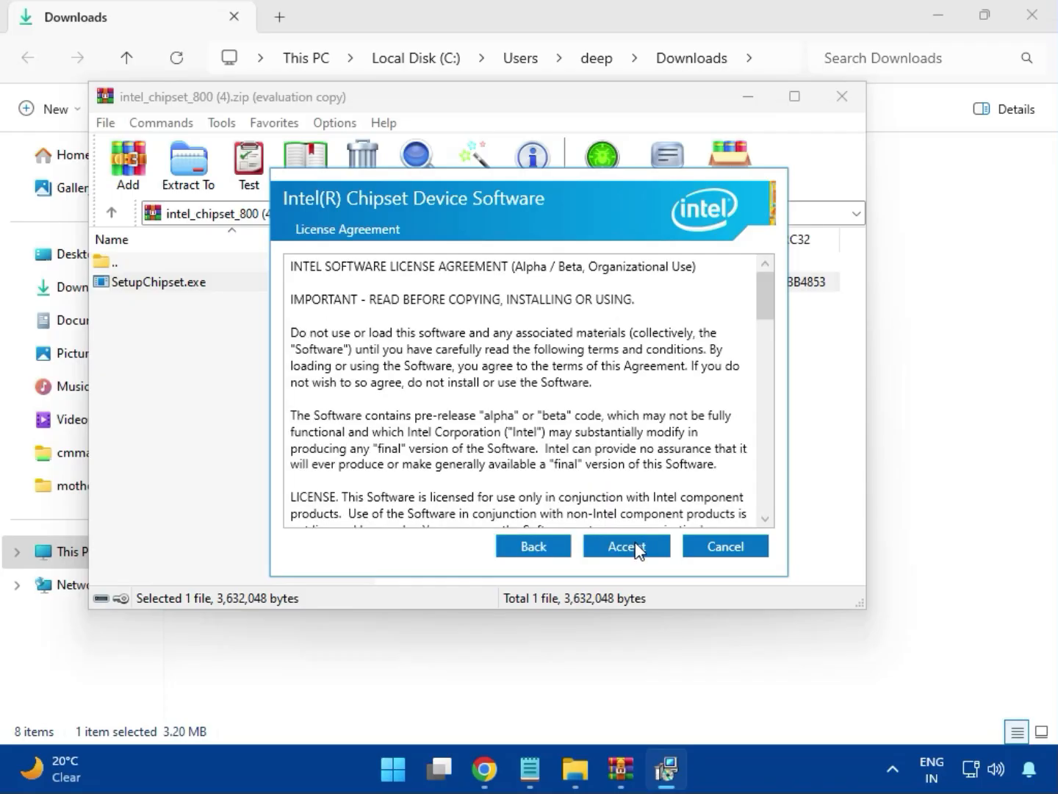
{"action": "left_click", "coordinate": [637, 548]}
{"action": "left_click", "coordinate": [633, 544]}
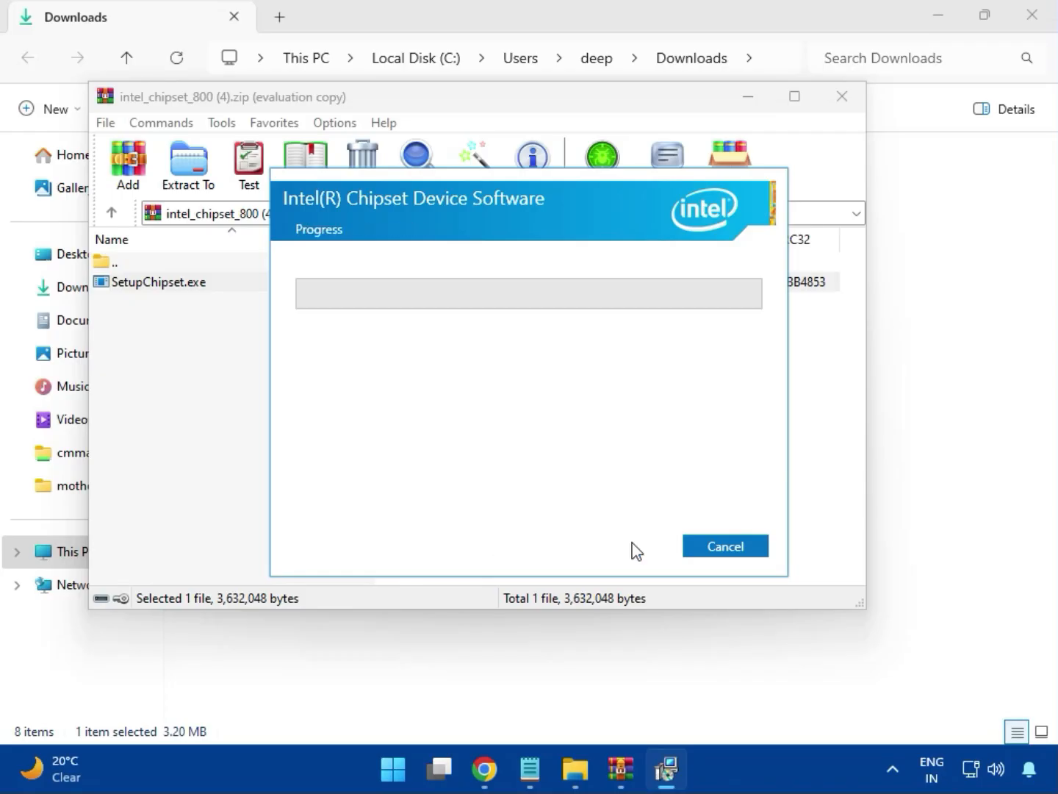
{"action": "left_click", "coordinate": [466, 556]}
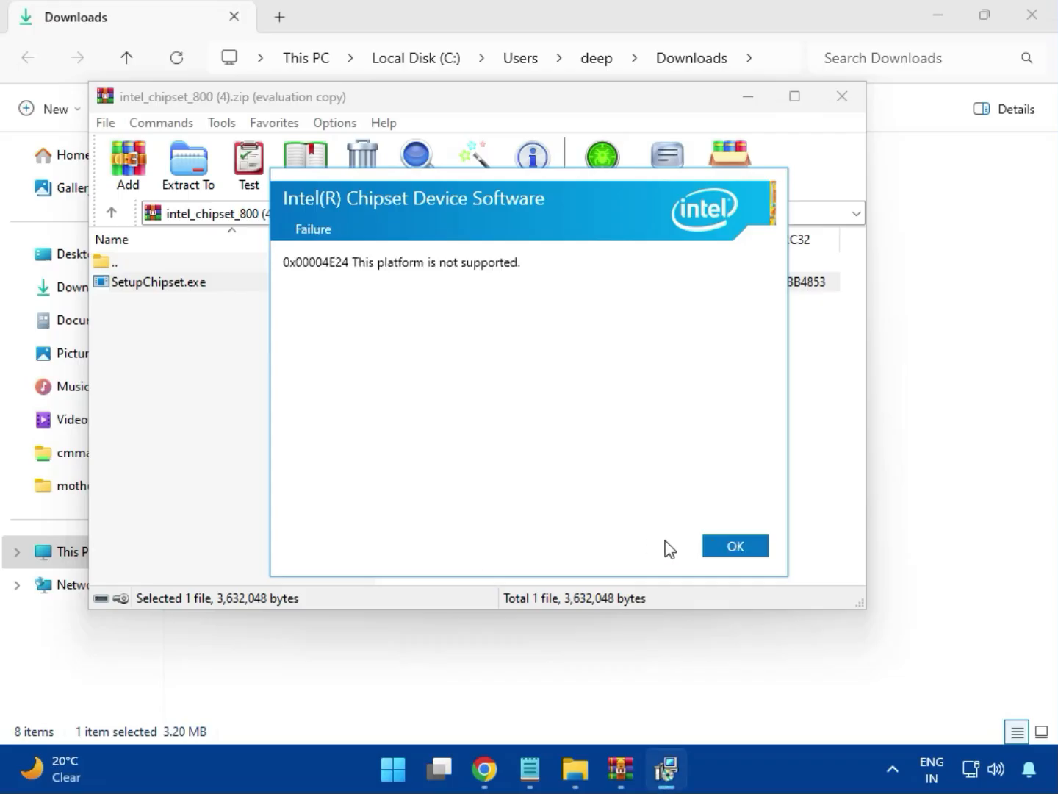
{"action": "left_click", "coordinate": [725, 546]}
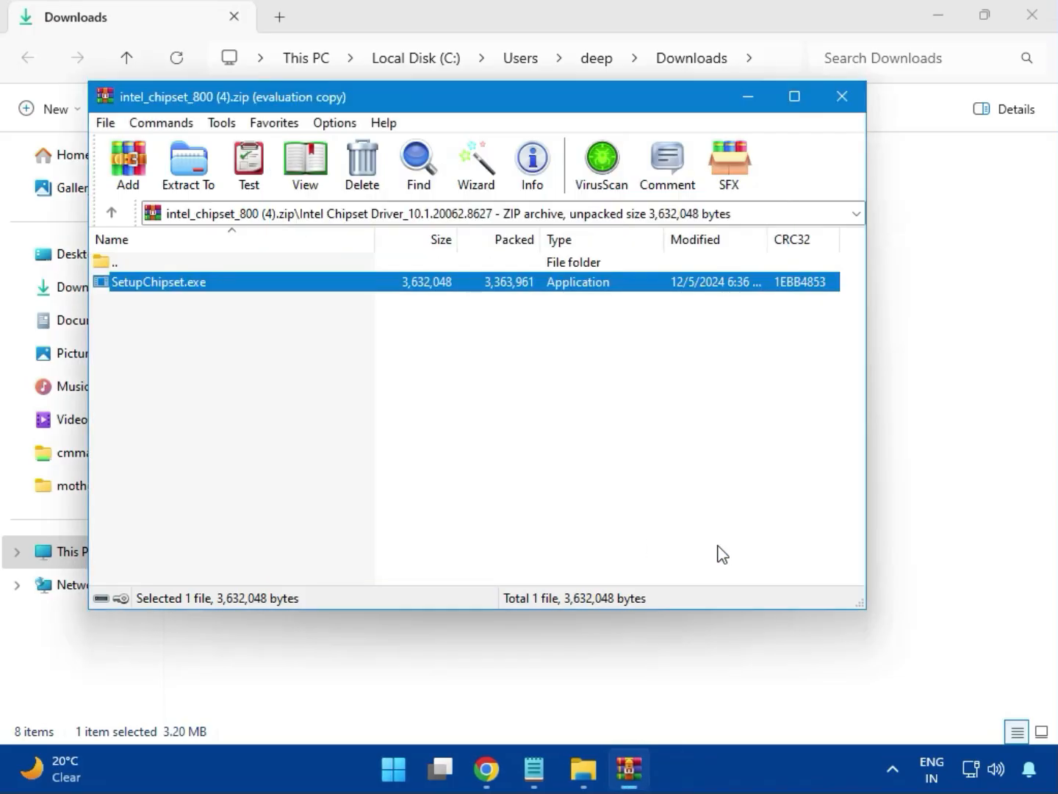
{"action": "left_click", "coordinate": [841, 98]}
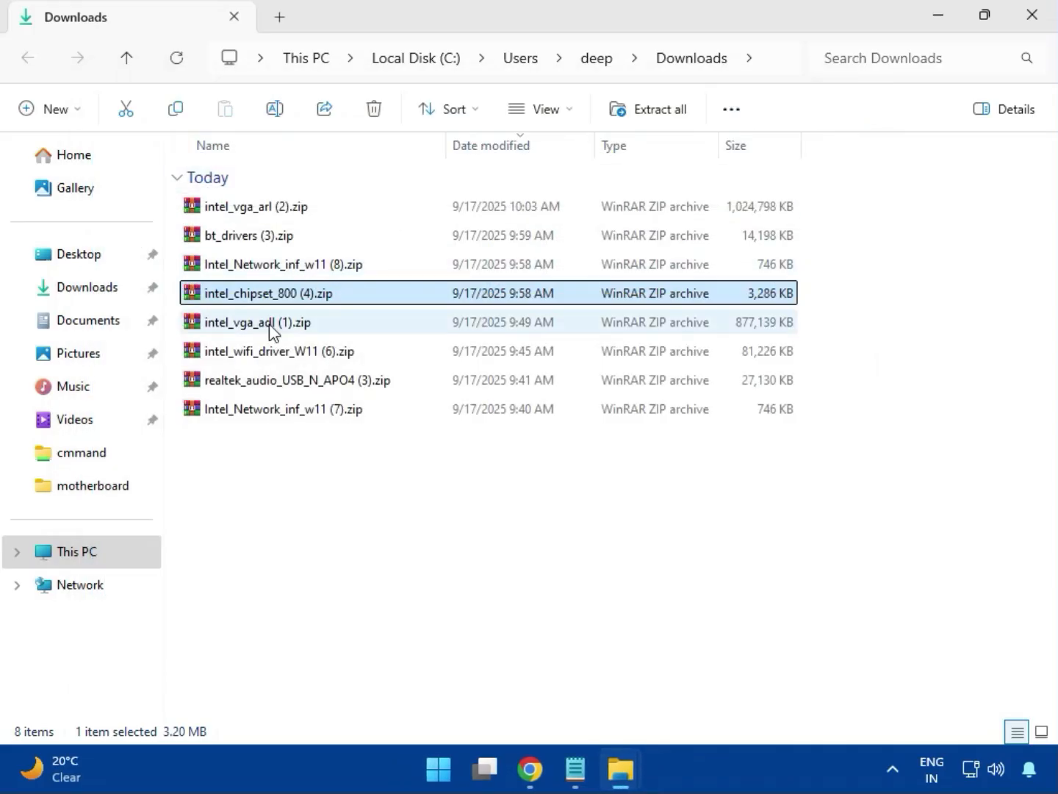
Open the intel_vga_adl (1).zip archive to view its contents, and close it.
{"action": "left_click", "coordinate": [270, 328]}
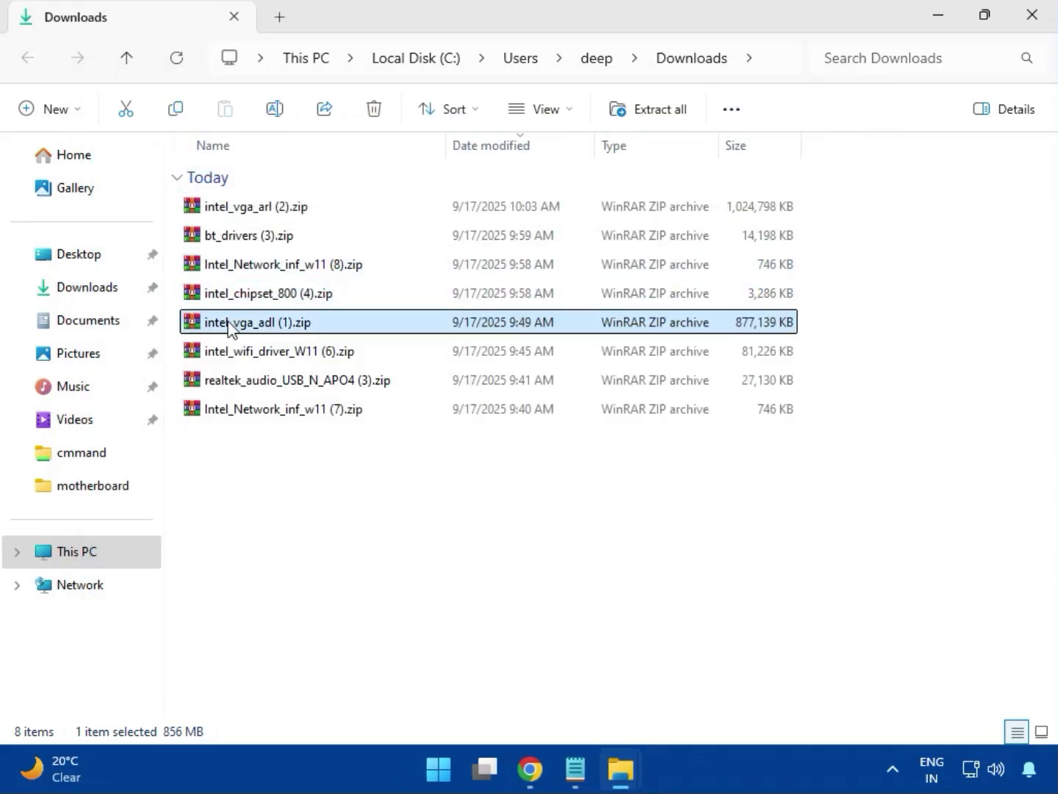
{"action": "double_click", "coordinate": [262, 321]}
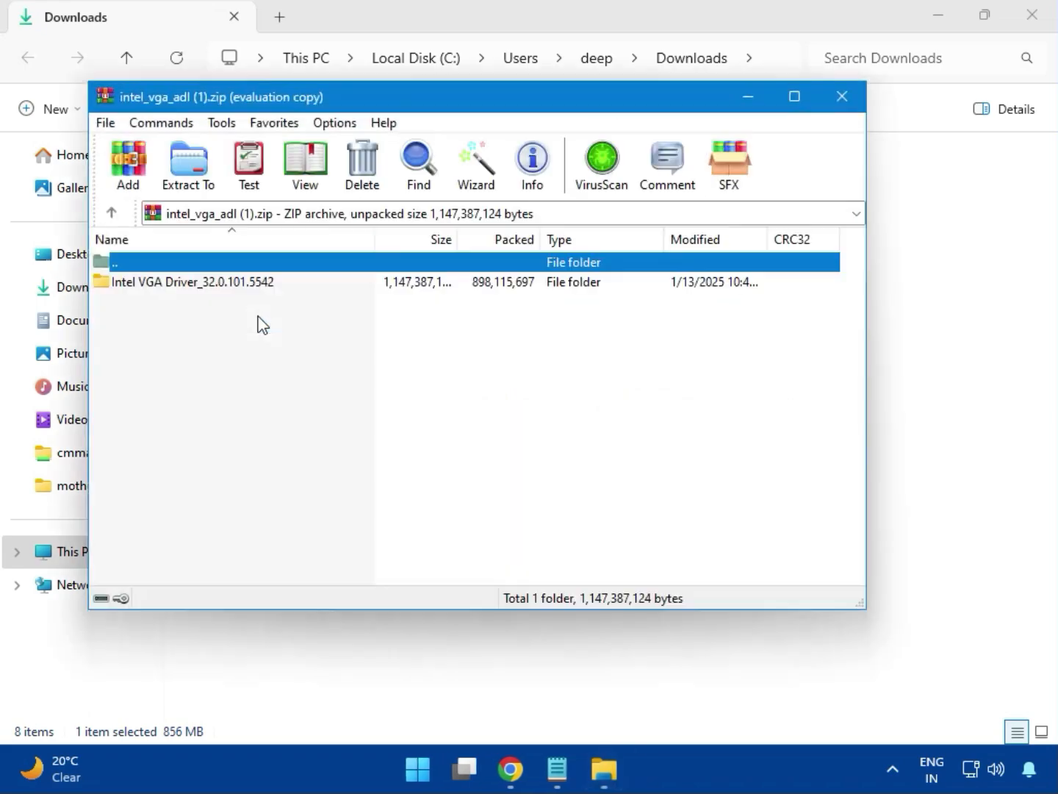
{"action": "left_click", "coordinate": [915, 57]}
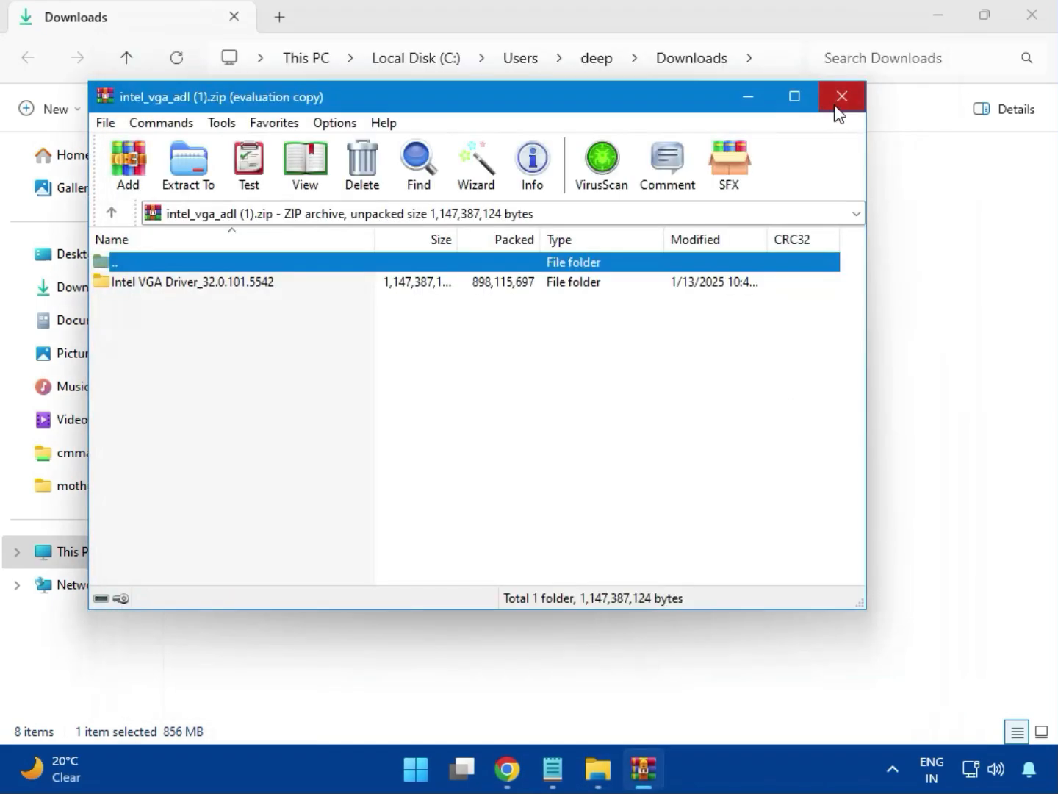
{"action": "left_click", "coordinate": [837, 102]}
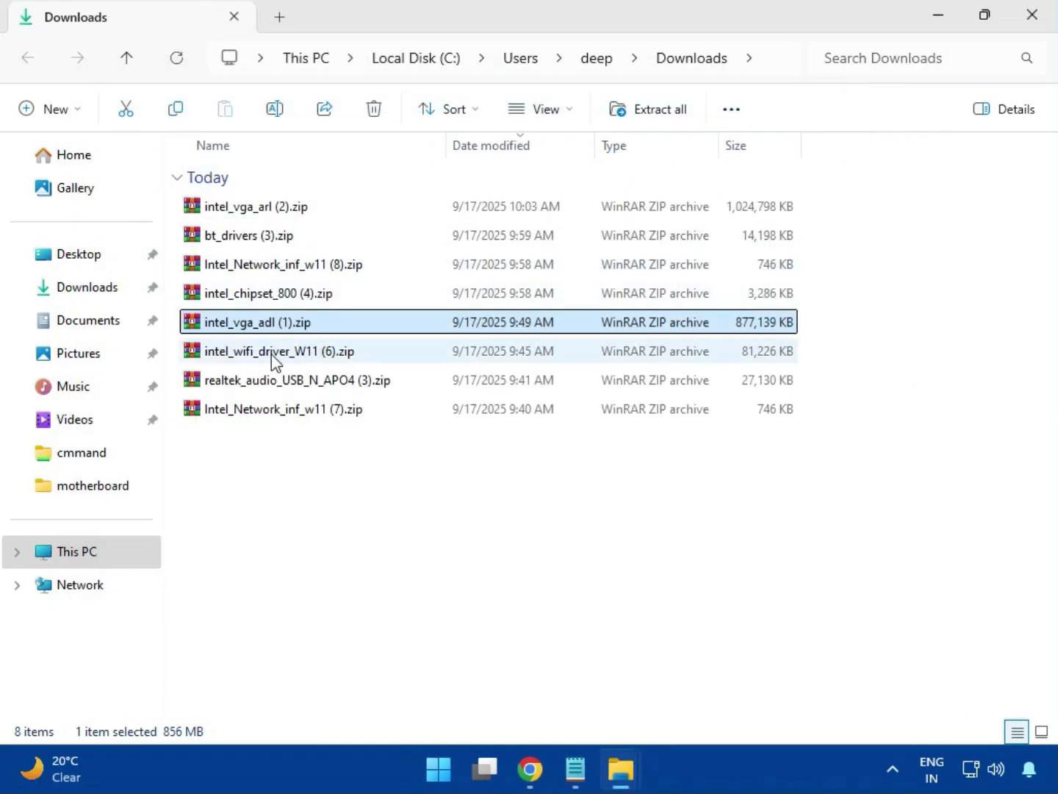
Open the intel_wifi_driver_W11 (6).zip archive, dismiss the licence reminder, and enter Intel WIFI Driver_23.40.0.4\UWD\Win64.
{"action": "left_click", "coordinate": [271, 354]}
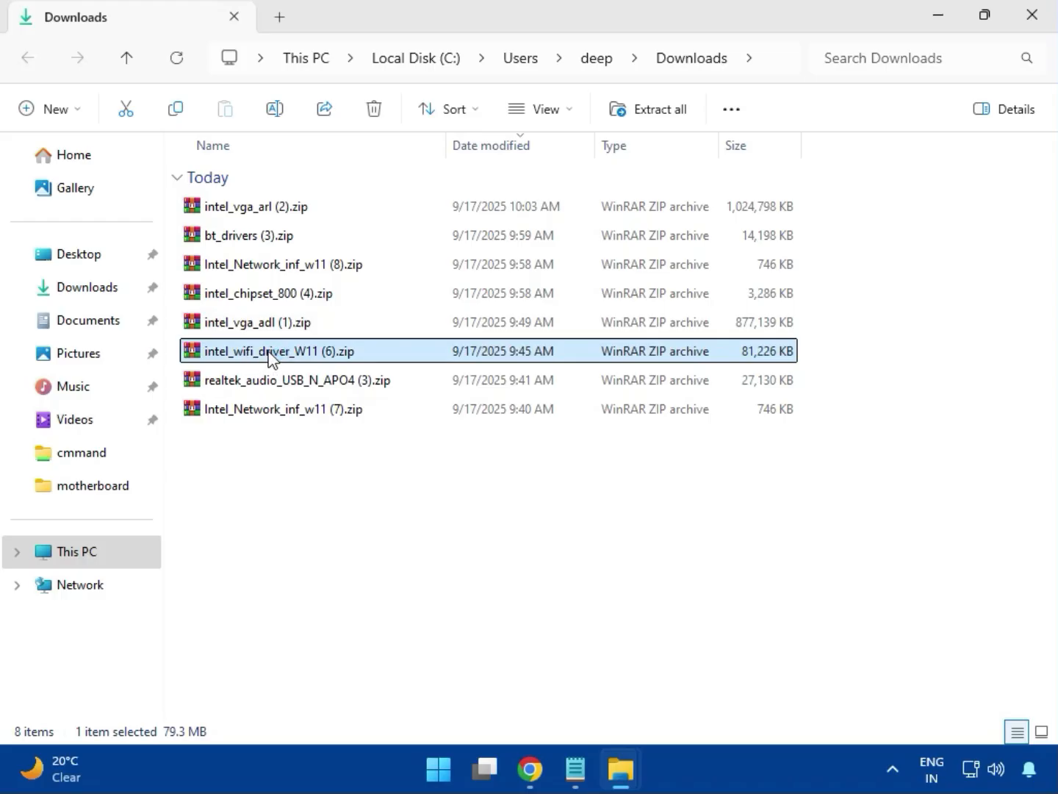
{"action": "double_click", "coordinate": [269, 354]}
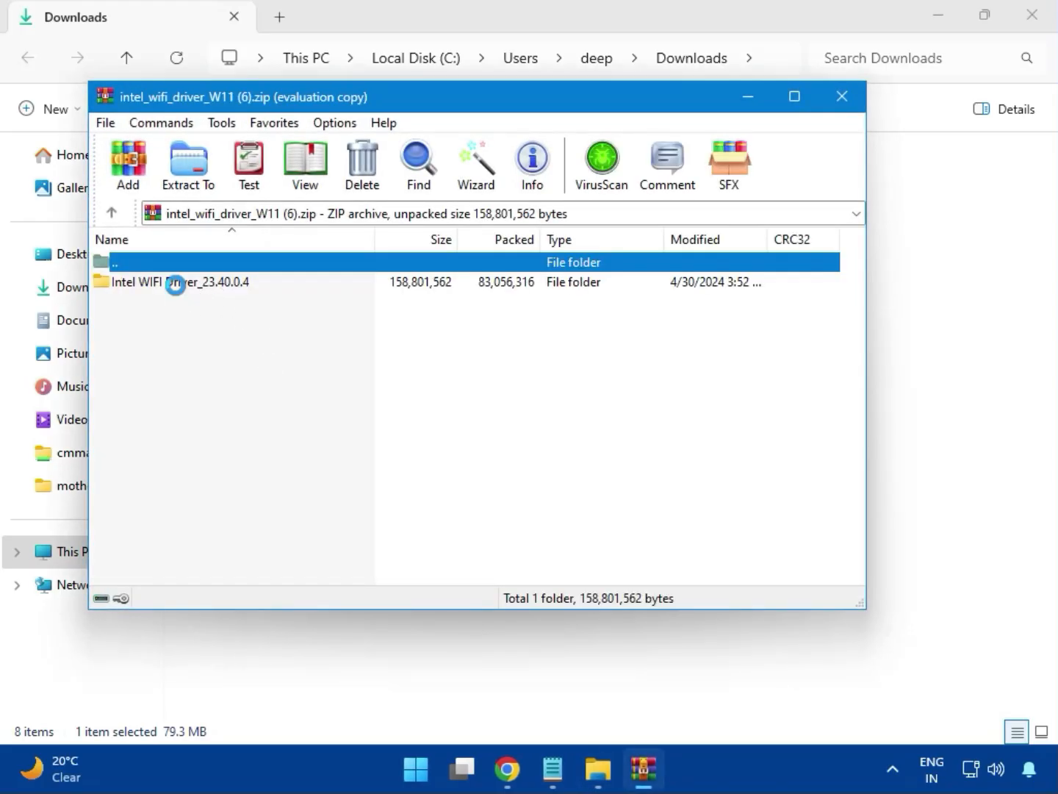
{"action": "left_click", "coordinate": [635, 270]}
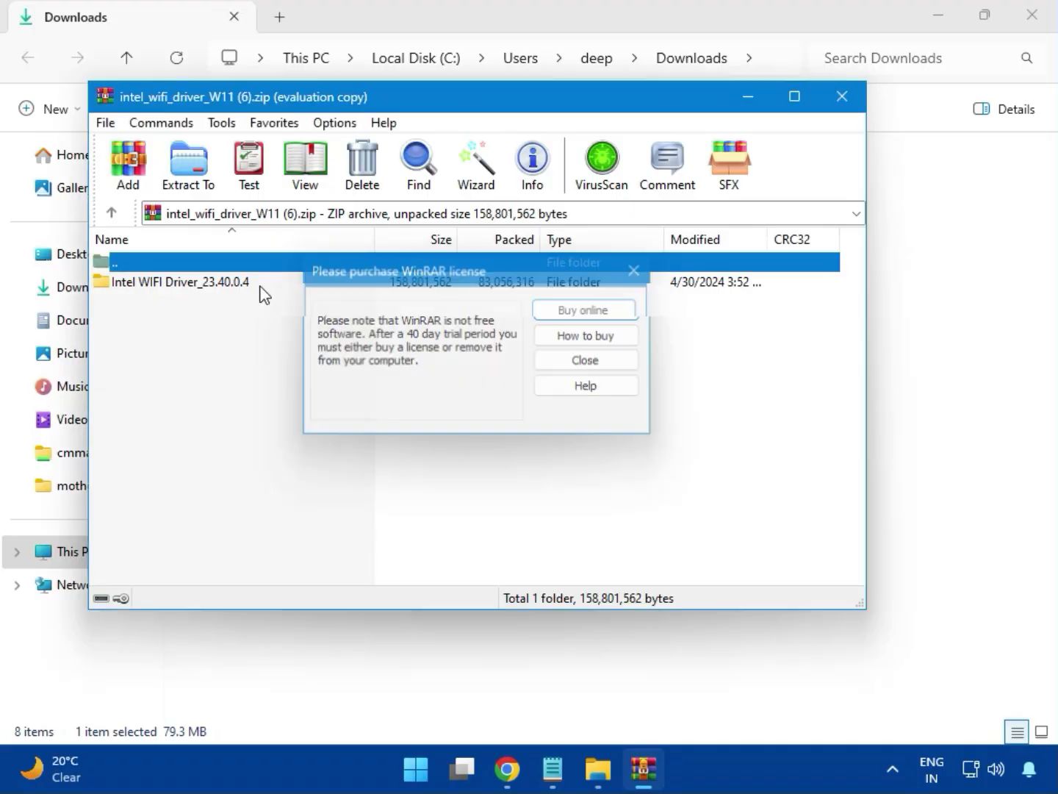
{"action": "double_click", "coordinate": [172, 282]}
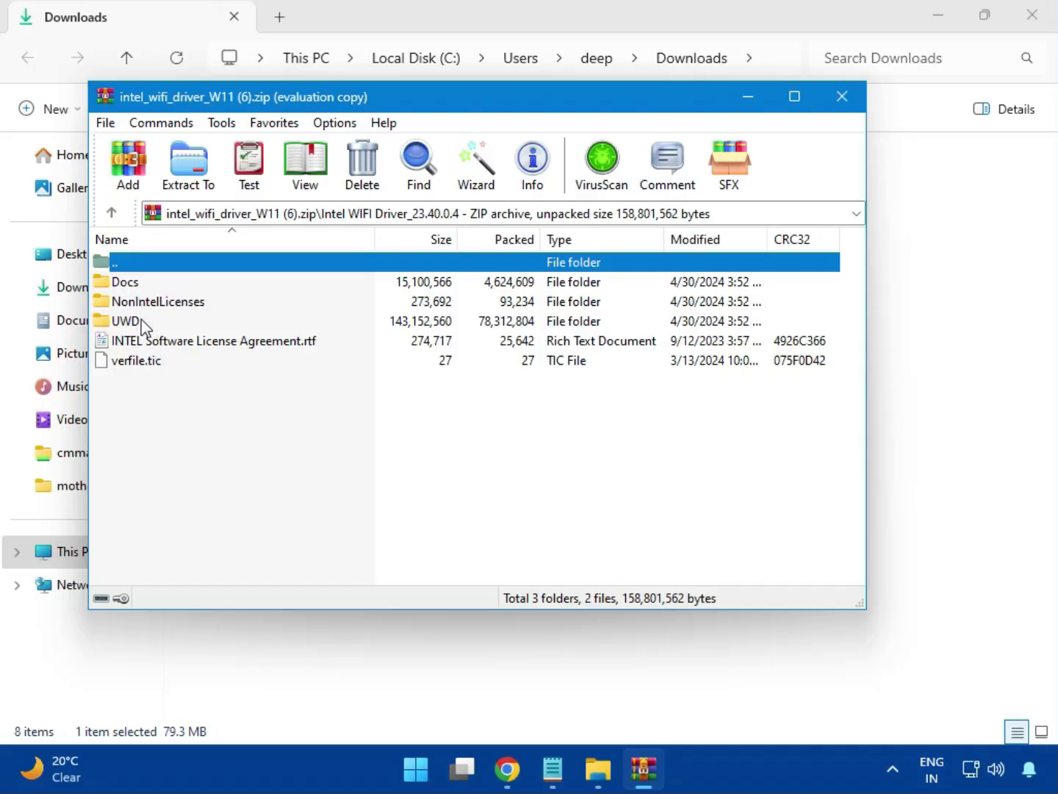
{"action": "double_click", "coordinate": [143, 321]}
{"action": "double_click", "coordinate": [143, 284]}
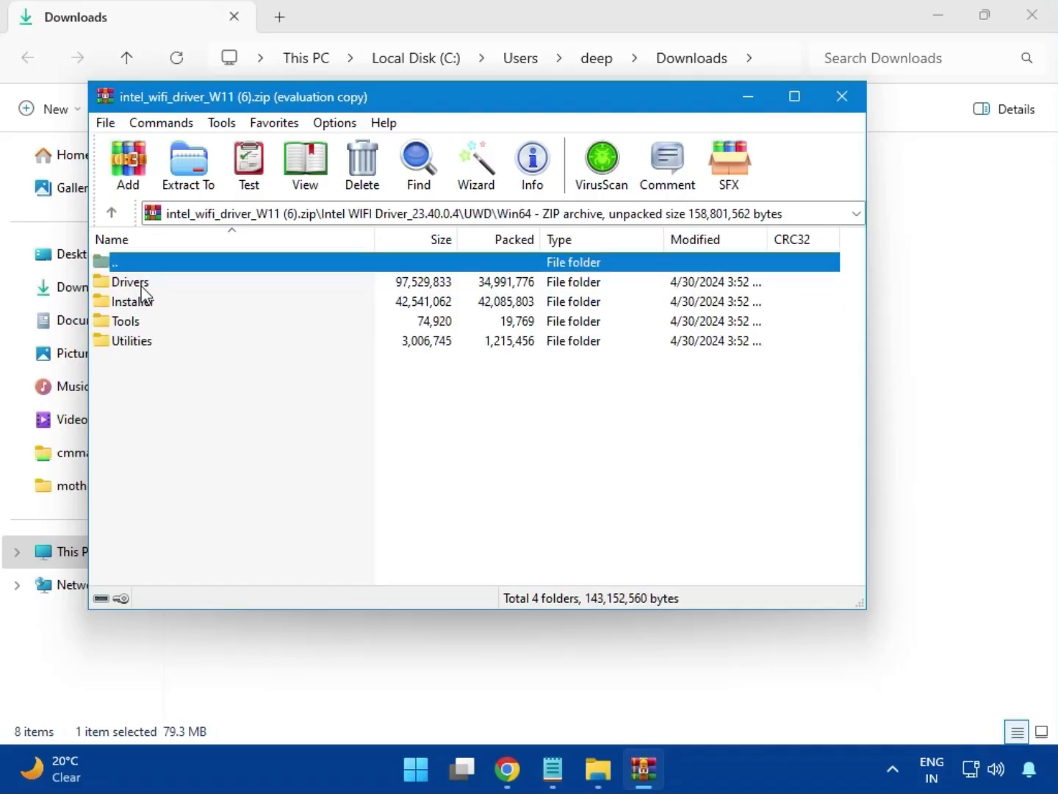
Examine the driver files in the Drivers folder, and return to the Win64 folder.
{"action": "double_click", "coordinate": [133, 282]}
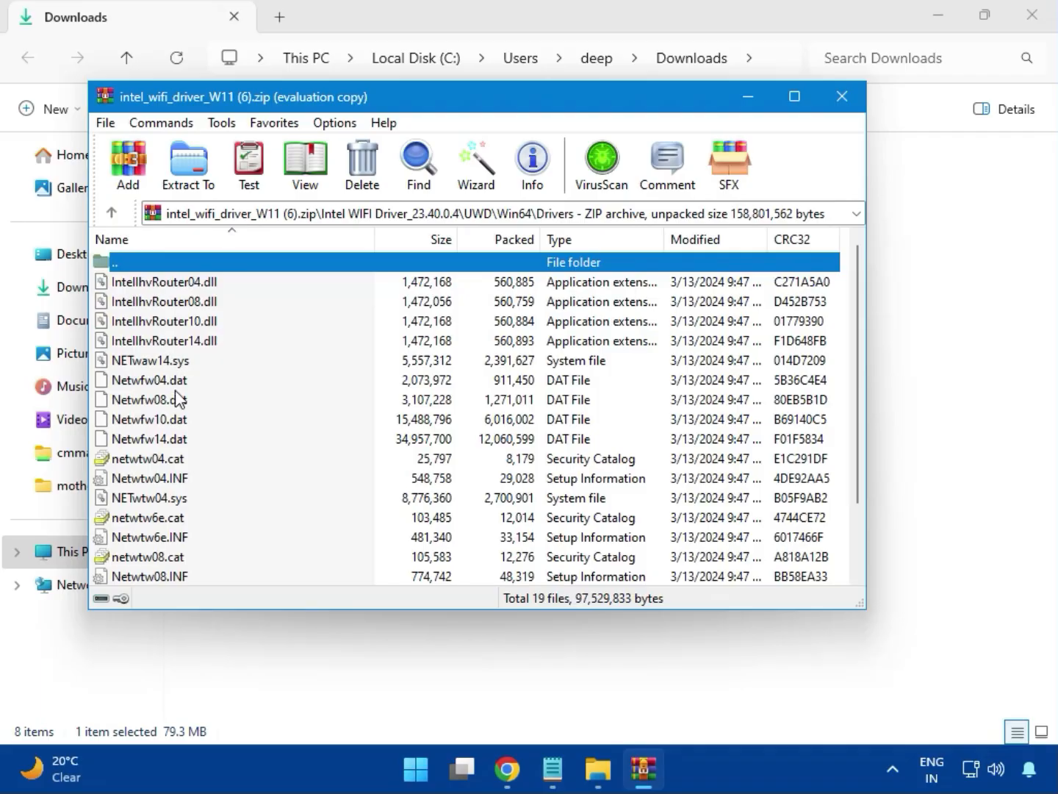
{"action": "scroll", "coordinate": [196, 439], "scroll_direction": "down", "scroll_amount": 2}
{"action": "scroll", "coordinate": [187, 488], "scroll_direction": "up", "scroll_amount": 2}
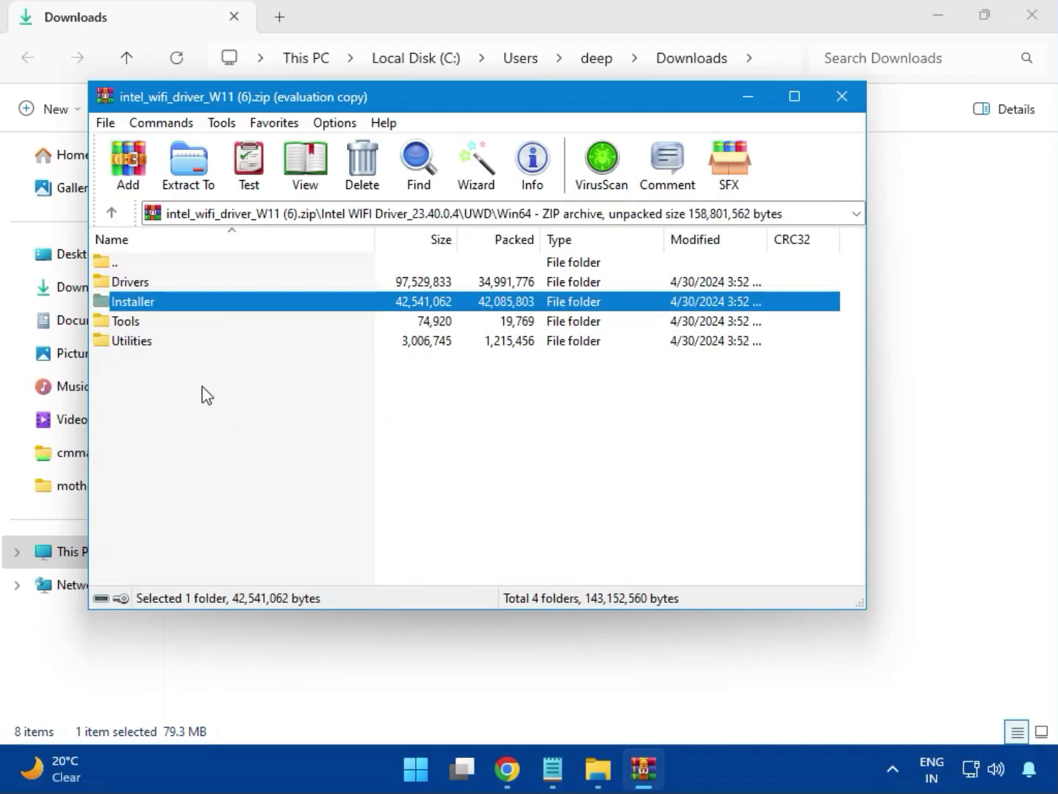
Launch WirelessSetup.exe from the Installer folder of the Wi-Fi driver archive.
{"action": "double_click", "coordinate": [150, 302]}
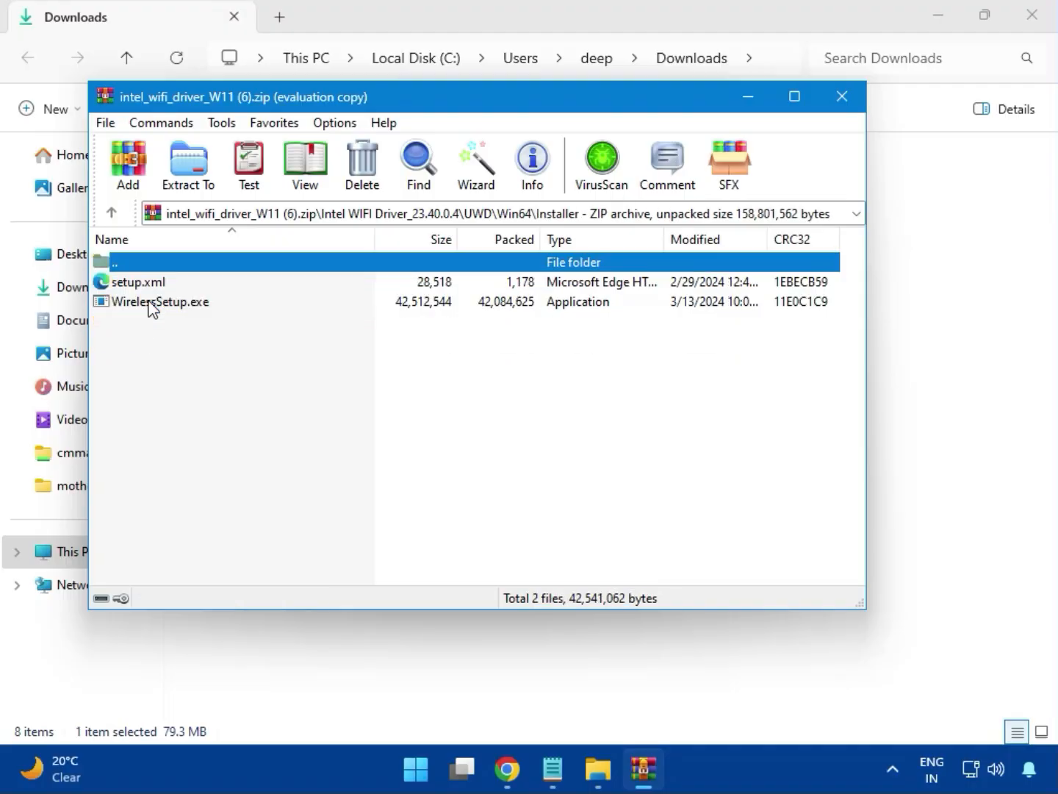
{"action": "left_click", "coordinate": [132, 307]}
{"action": "double_click", "coordinate": [168, 308]}
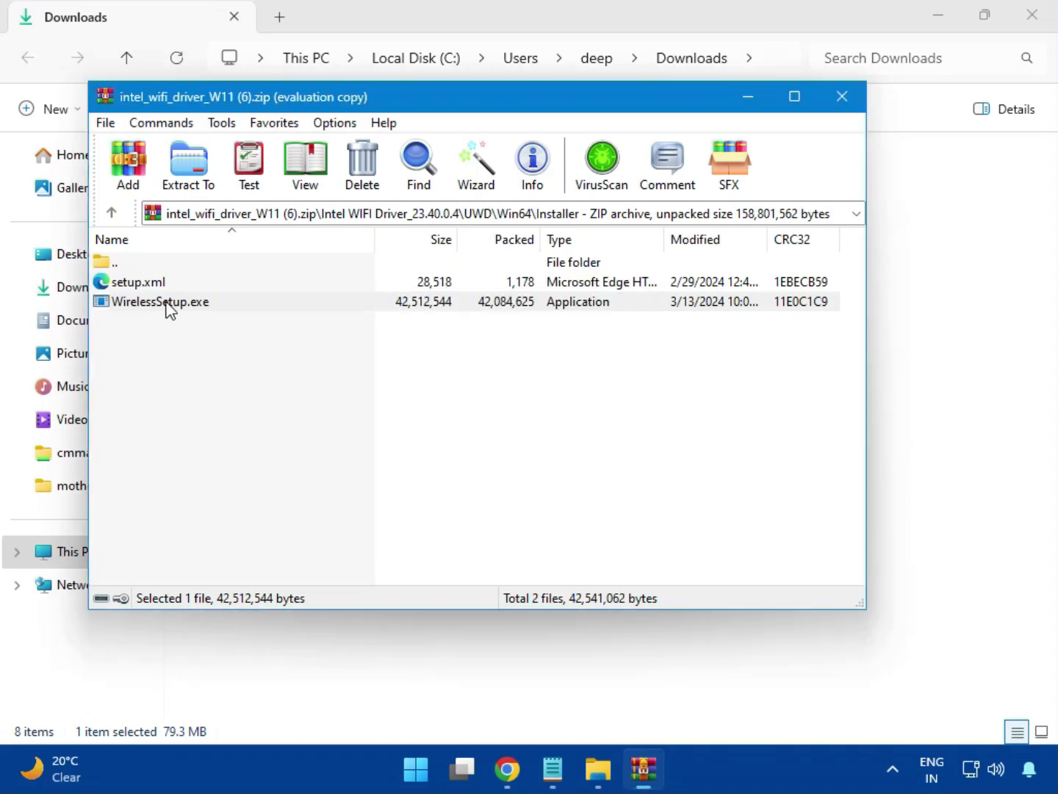
{"action": "double_click", "coordinate": [168, 307]}
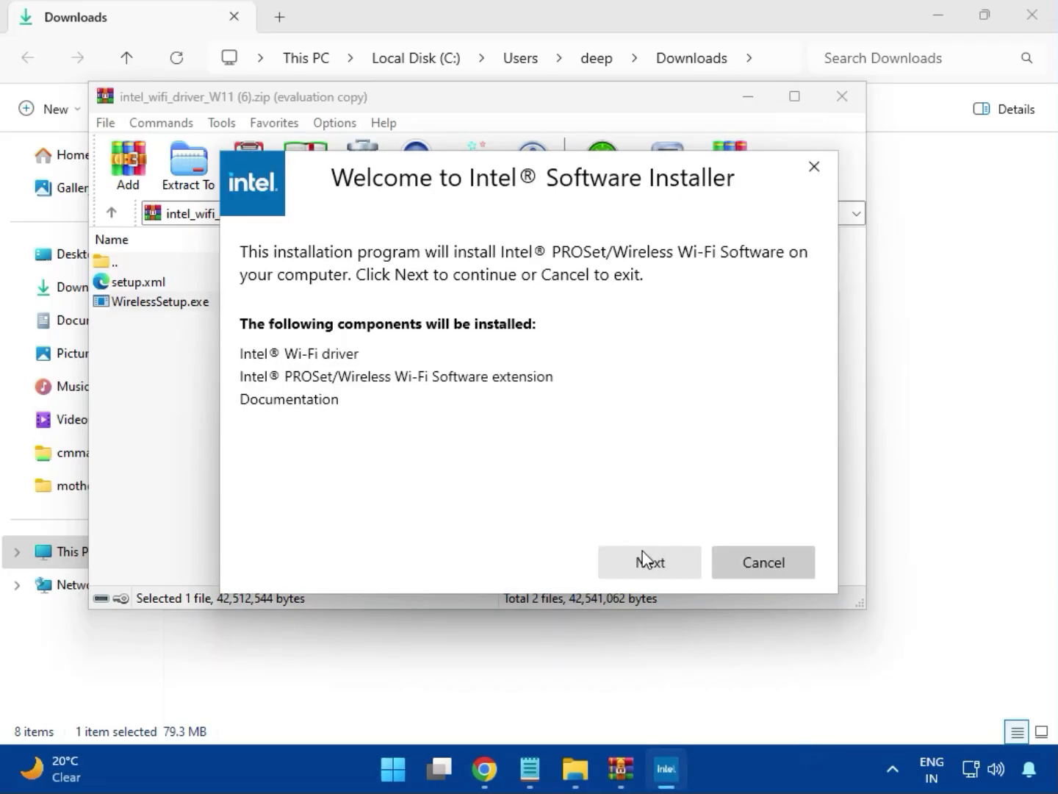
Install the Intel PROSet/Wireless Wi-Fi Software, accepting the licence terms and allowing device changes, and close the installer and archive.
{"action": "left_click", "coordinate": [647, 559]}
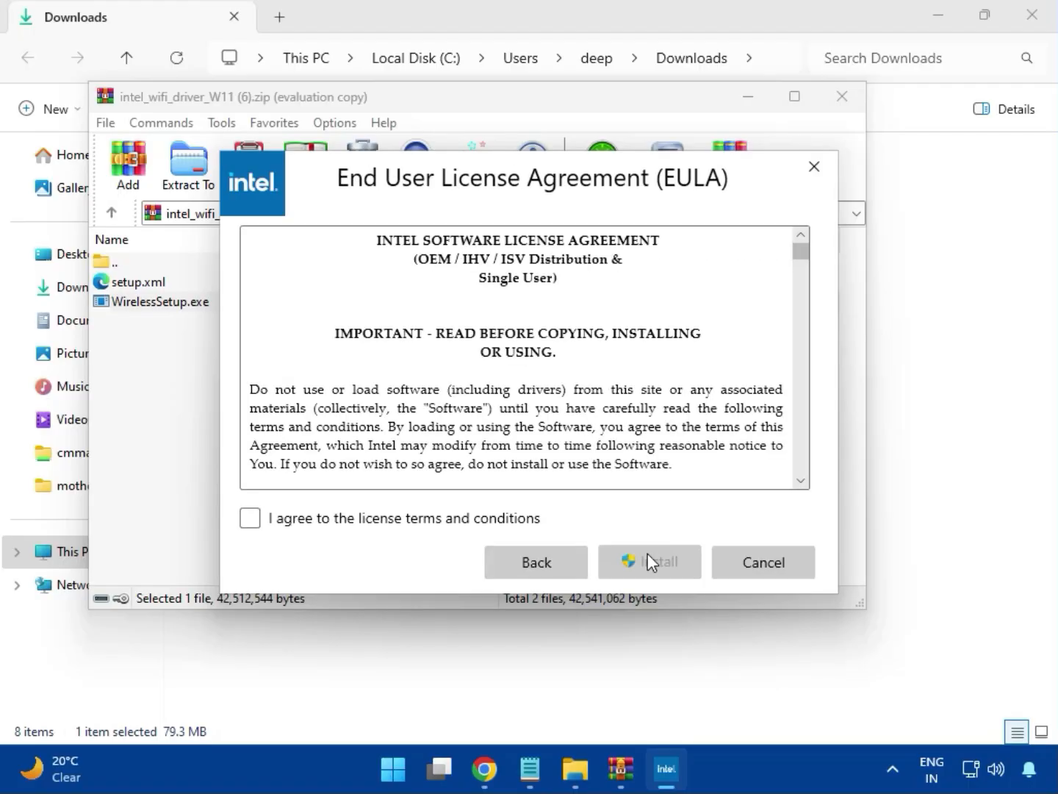
{"action": "left_click", "coordinate": [468, 518]}
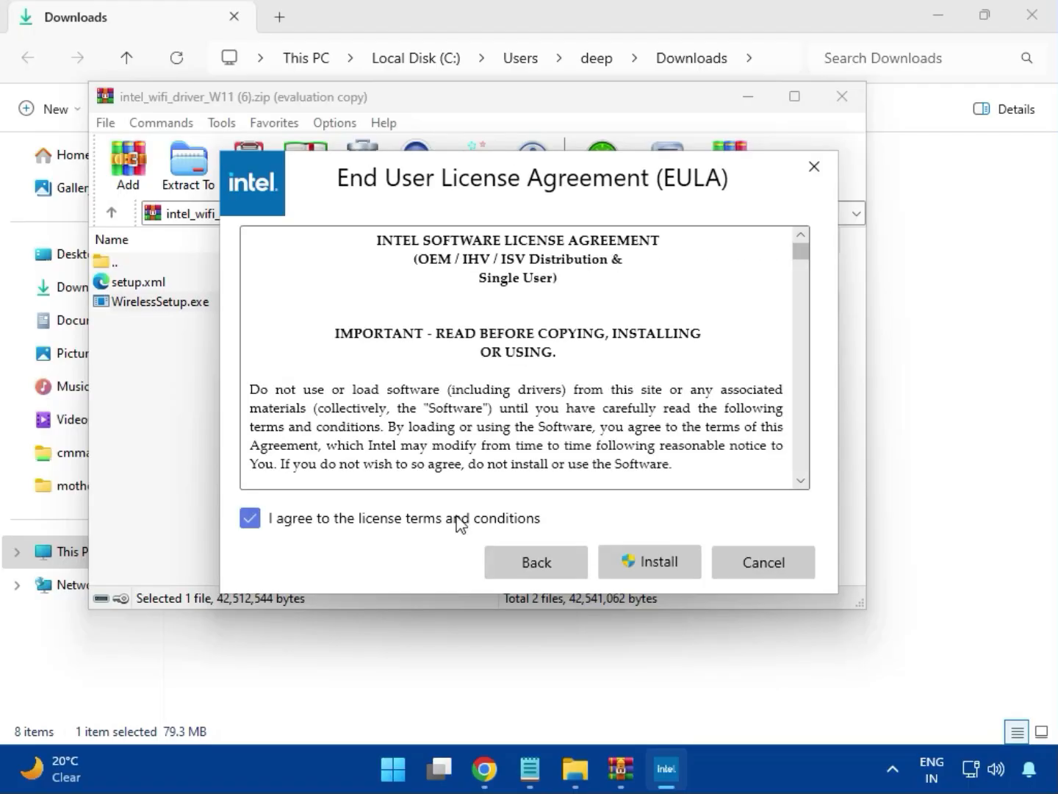
{"action": "left_click", "coordinate": [657, 568]}
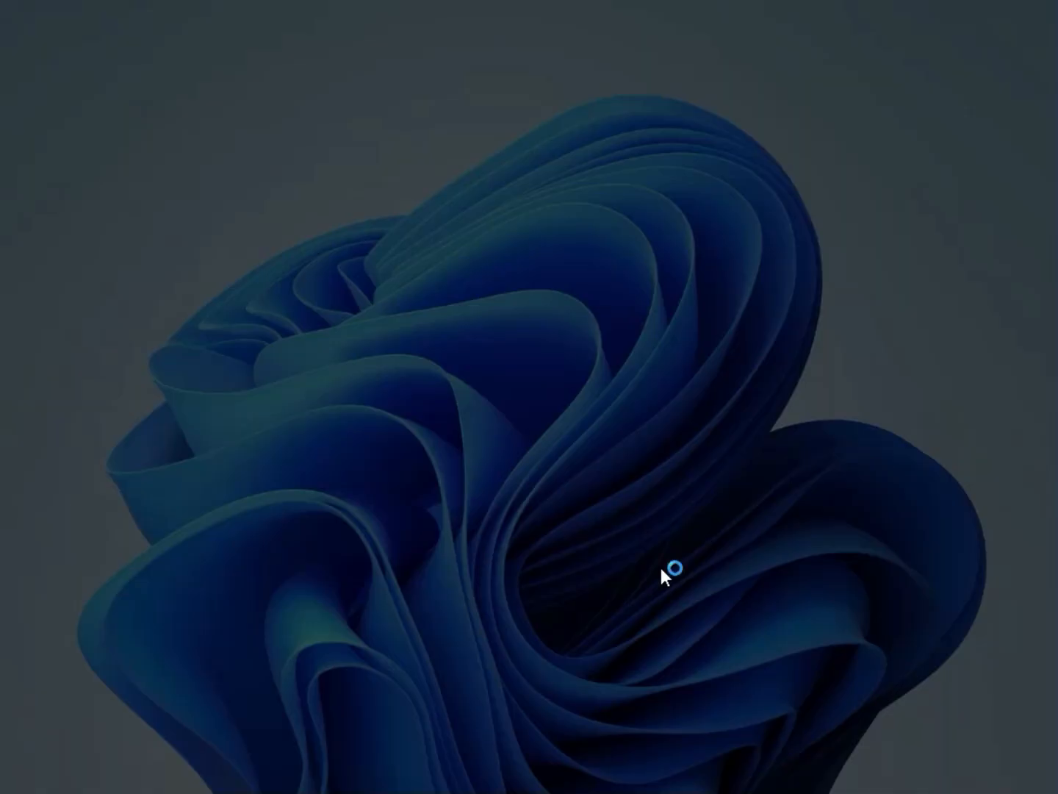
{"action": "left_click", "coordinate": [480, 572]}
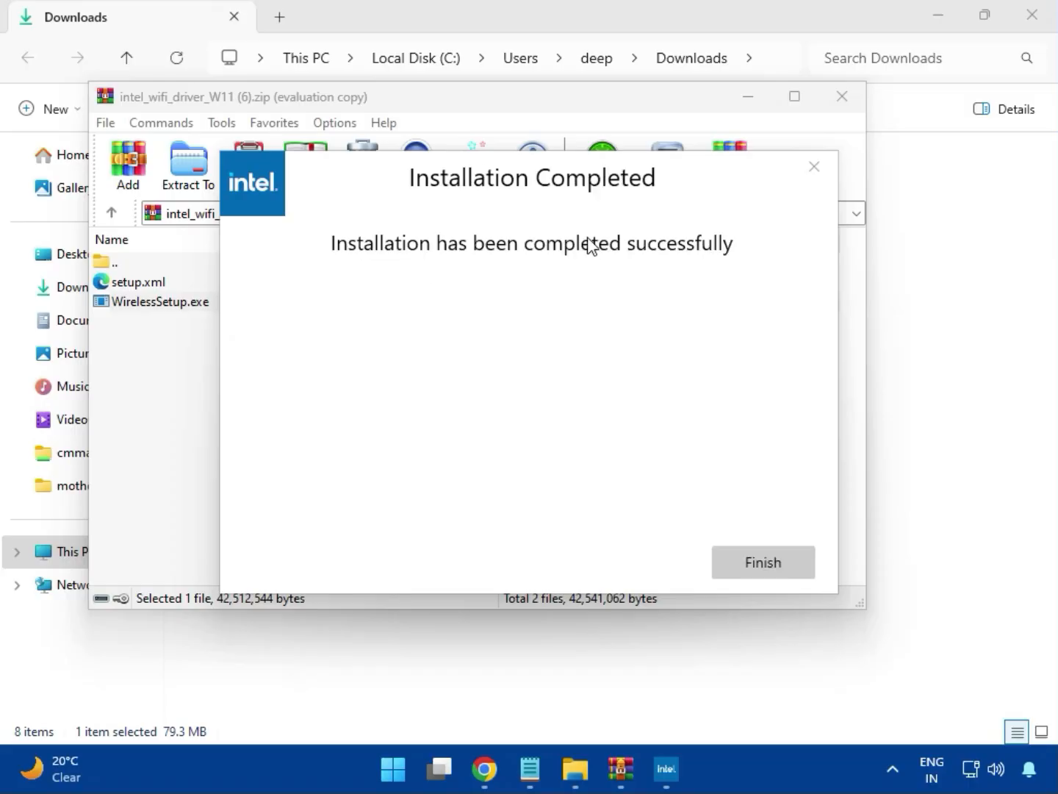
{"action": "left_click", "coordinate": [762, 562]}
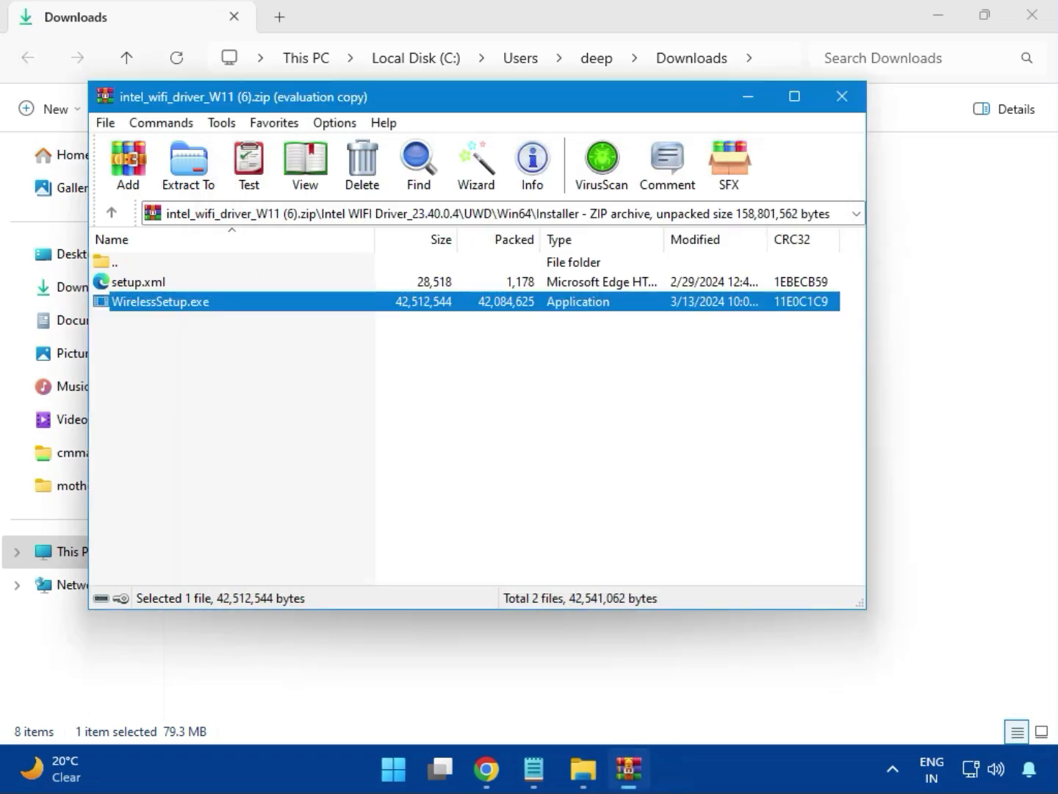
{"action": "left_click", "coordinate": [843, 100]}
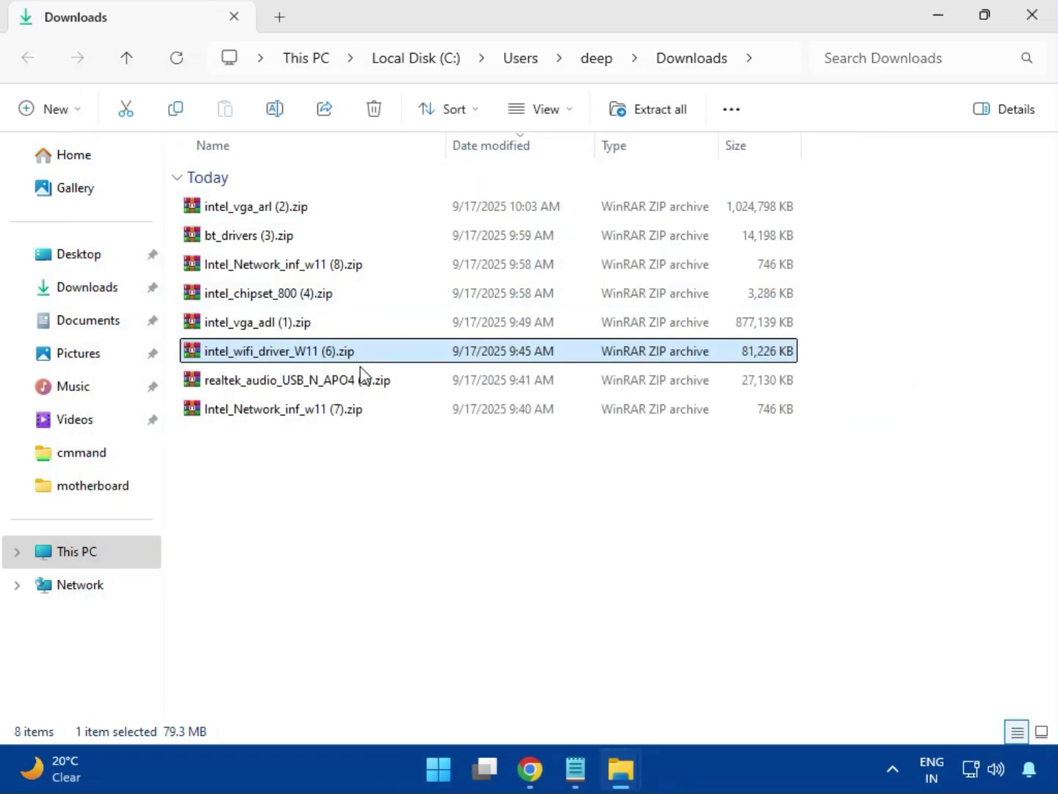
Open realtek_audio_USB_N_APO4 (3).zip, dismiss the WinRAR reminder, and enter the Realtek USB Universal Driver (include Nahimic APO4 Driver) folder.
{"action": "double_click", "coordinate": [318, 391]}
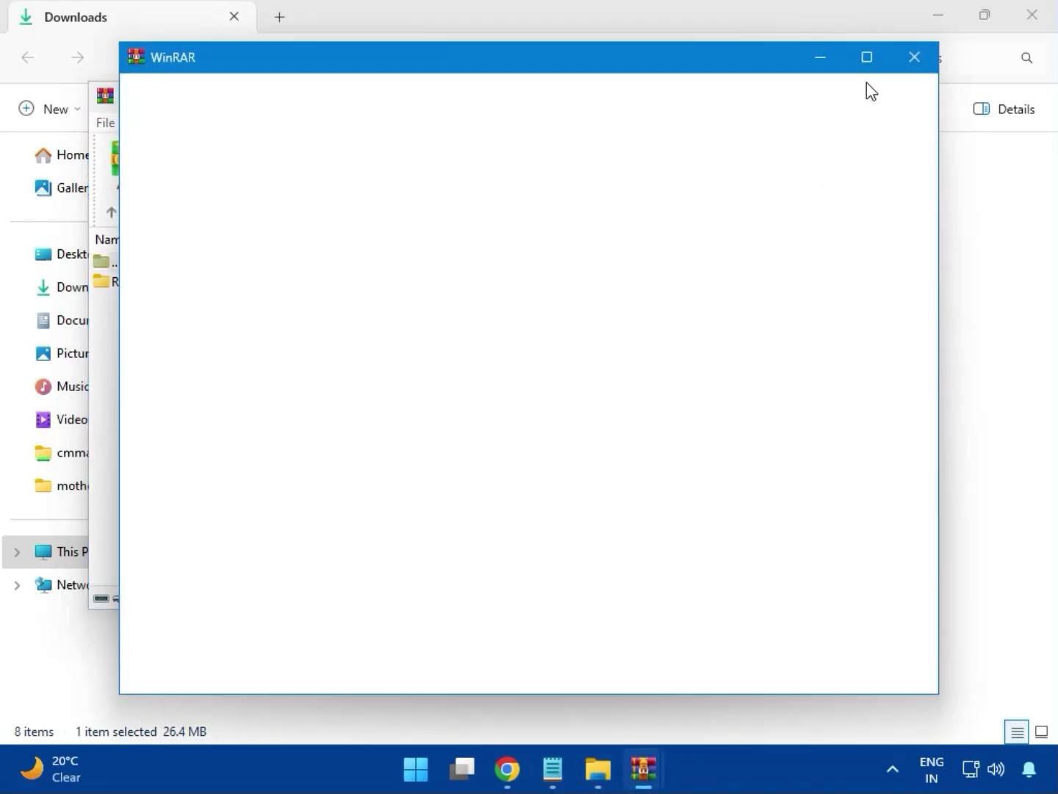
{"action": "left_click", "coordinate": [910, 62]}
{"action": "double_click", "coordinate": [235, 285]}
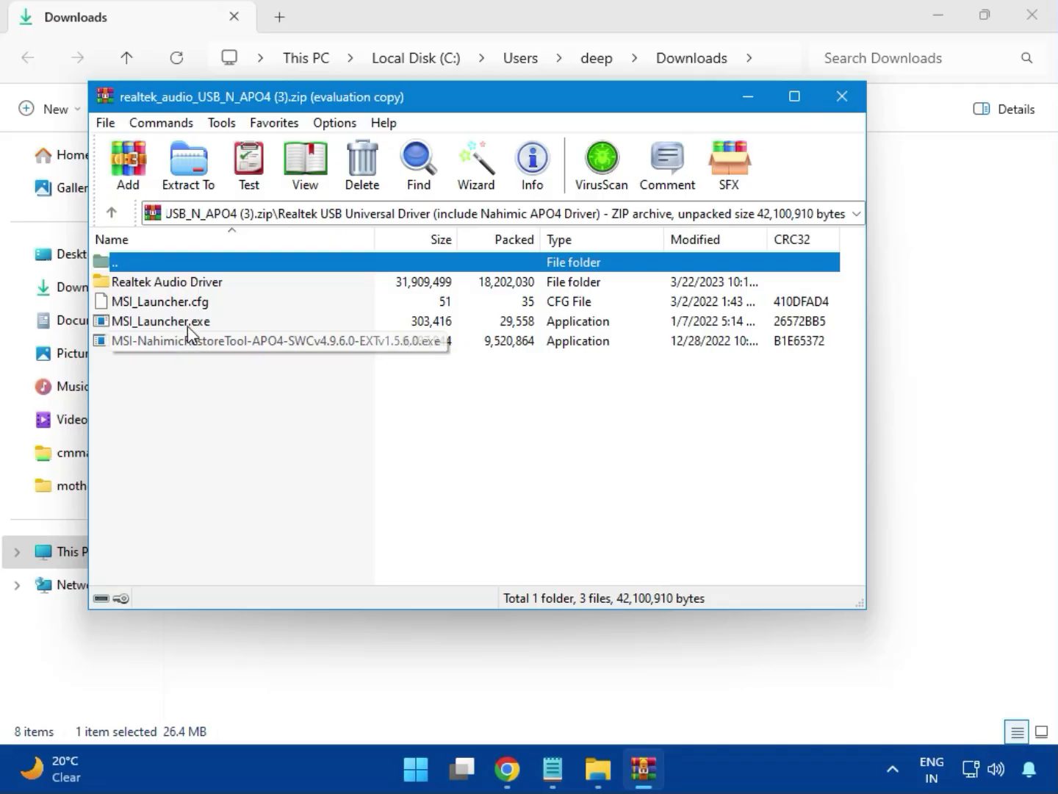
Run MSI_Launcher.exe to install the Realtek audio driver, allow the device changes, and close the archive.
{"action": "double_click", "coordinate": [150, 323]}
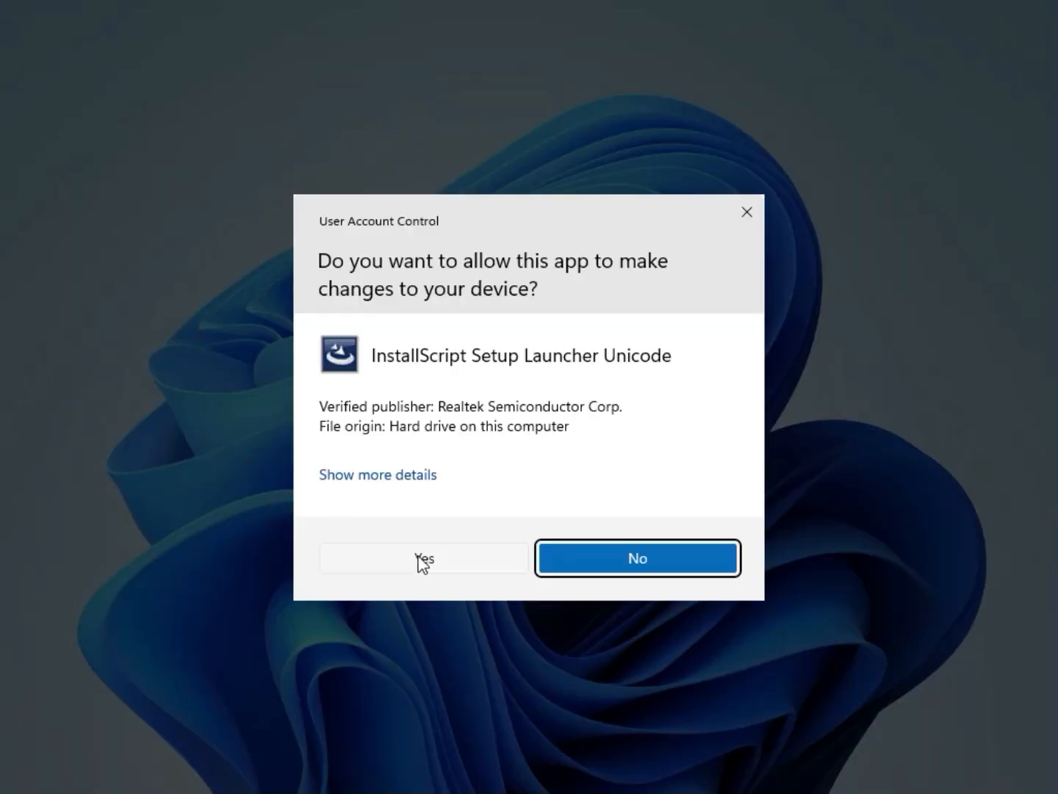
{"action": "left_click", "coordinate": [419, 560]}
{"action": "left_click", "coordinate": [427, 563]}
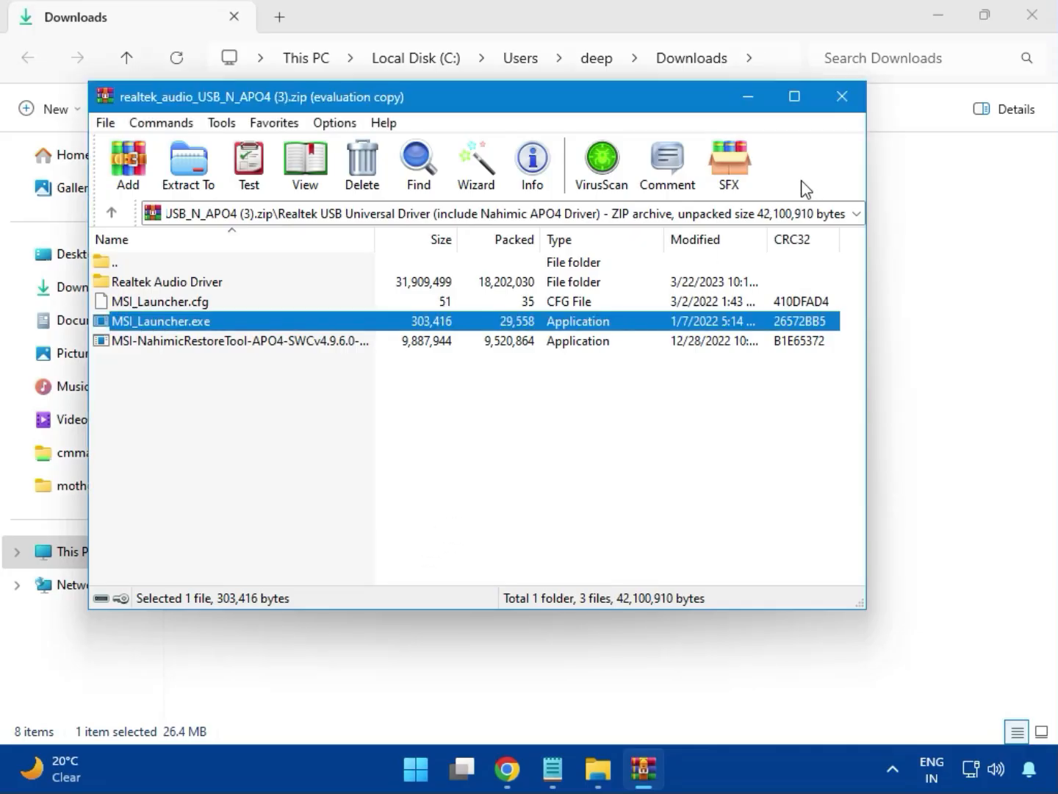
{"action": "left_click", "coordinate": [843, 97]}
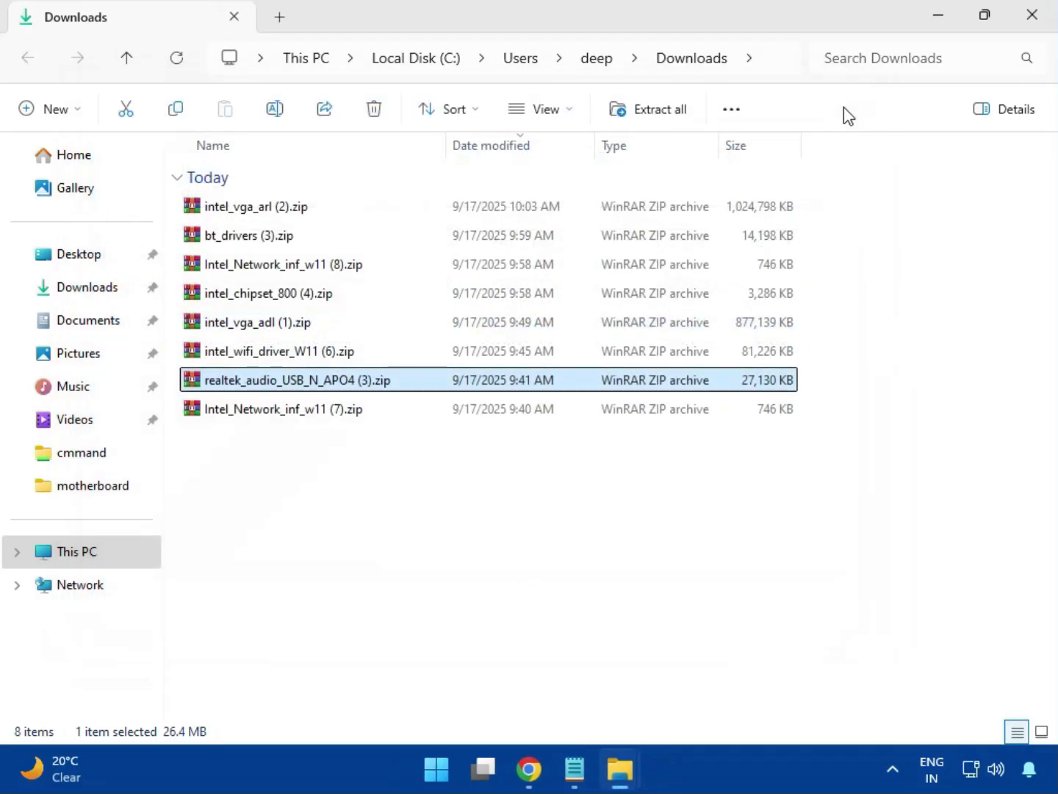
Select the Intel_Network_inf_w11 (7).zip archive in the Downloads folder.
{"action": "left_click", "coordinate": [288, 415]}
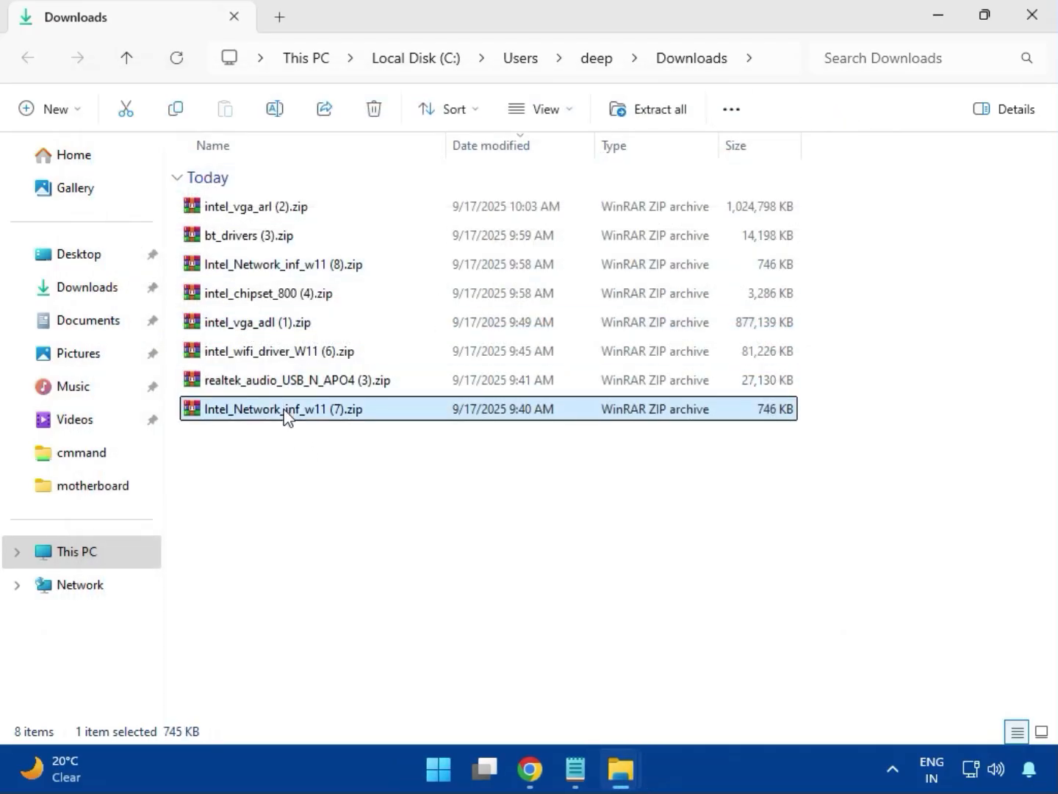